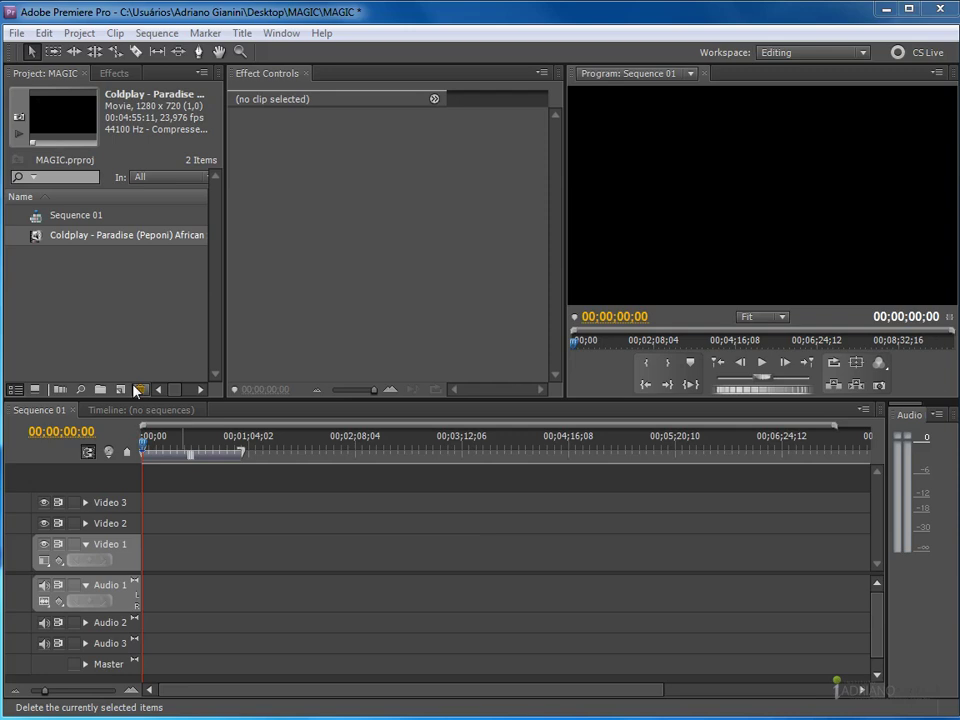
Step: Place the Coldplay Paradise clip on Sequence 01's Video 1 and Audio 1 tracks and play it
{"action": "left_click", "coordinate": [51, 253]}
{"action": "left_click_drag", "start_coordinate": [36, 240], "coordinate": [150, 553]}
{"action": "key", "text": "space"}
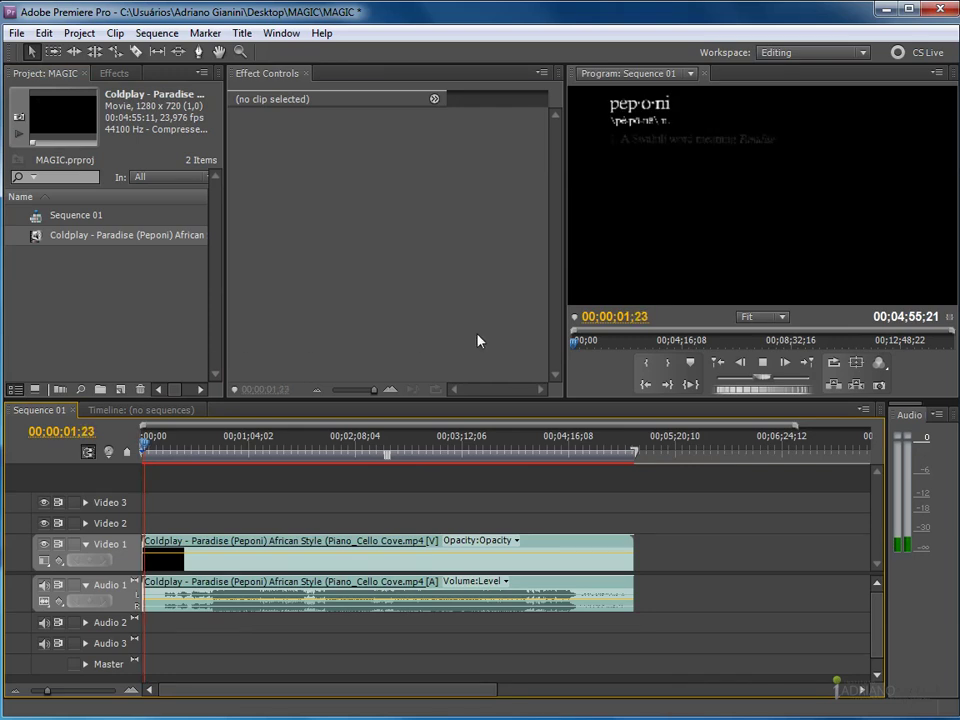
Step: Set the Program monitor's playback resolution to Full and resume playback
{"action": "left_click", "coordinate": [762, 362]}
{"action": "left_click", "coordinate": [879, 365]}
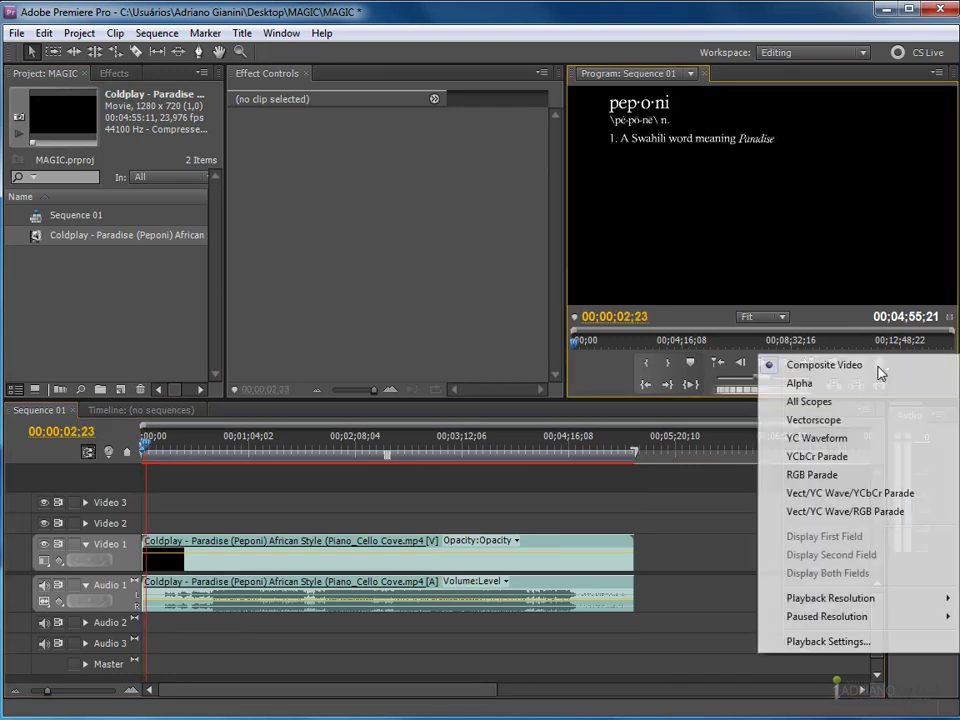
{"action": "mouse_move", "coordinate": [816, 600]}
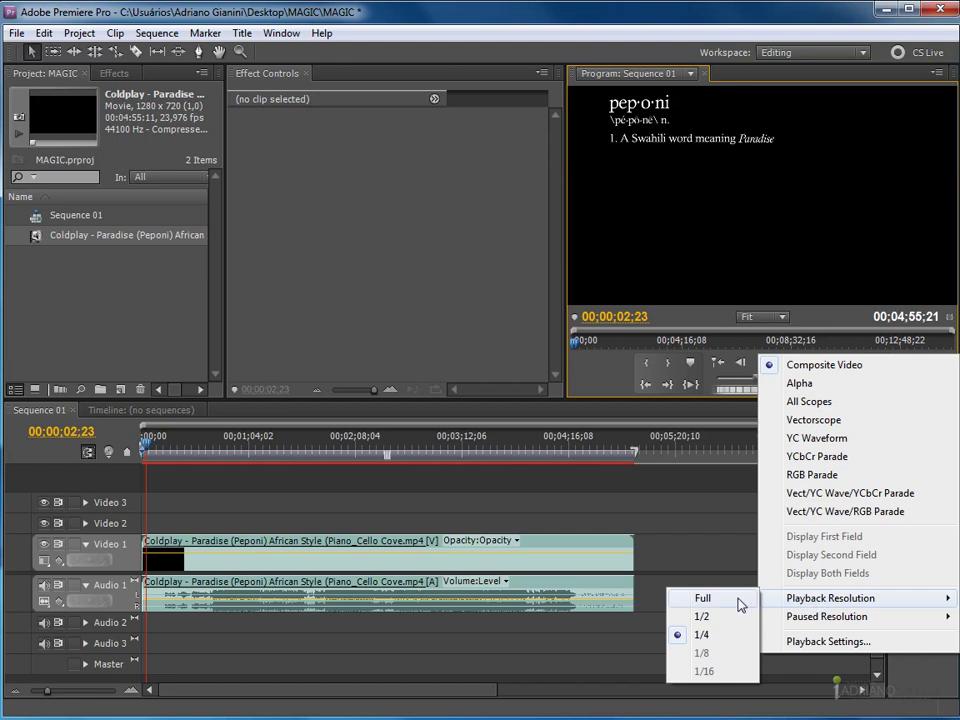
{"action": "left_click", "coordinate": [741, 600]}
{"action": "key", "text": "space"}
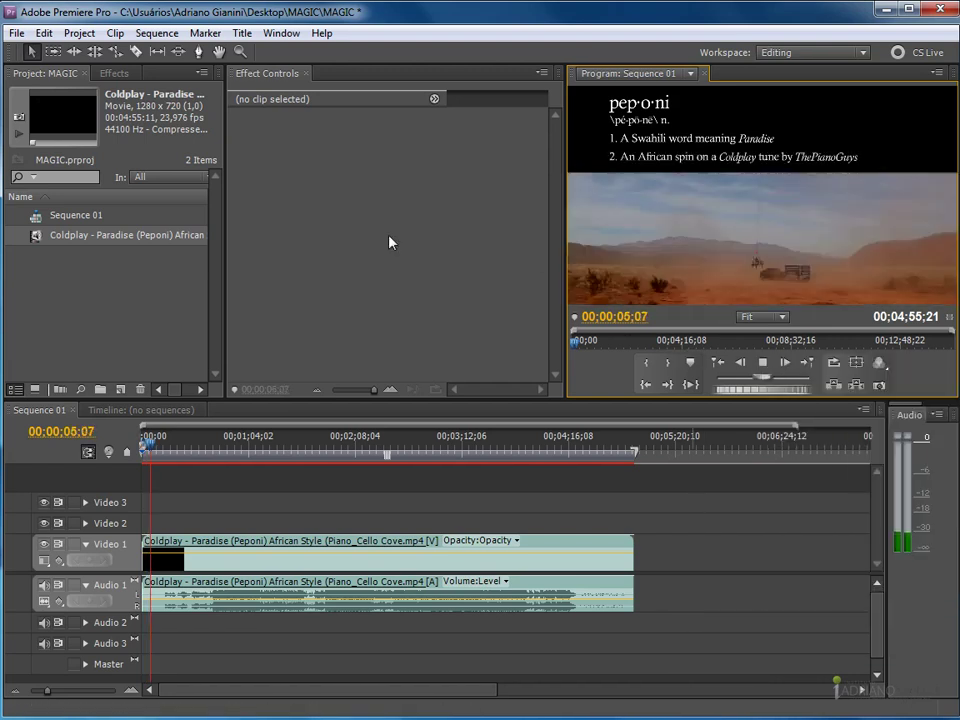
Step: Enlarge the program monitor and stop on the three musicians at 00;00;19;29
{"action": "mouse_move", "coordinate": [566, 399]}
{"action": "left_mouse_down"}
{"action": "mouse_move", "coordinate": [419, 475]}
{"action": "mouse_move", "coordinate": [437, 477]}
{"action": "left_mouse_up"}
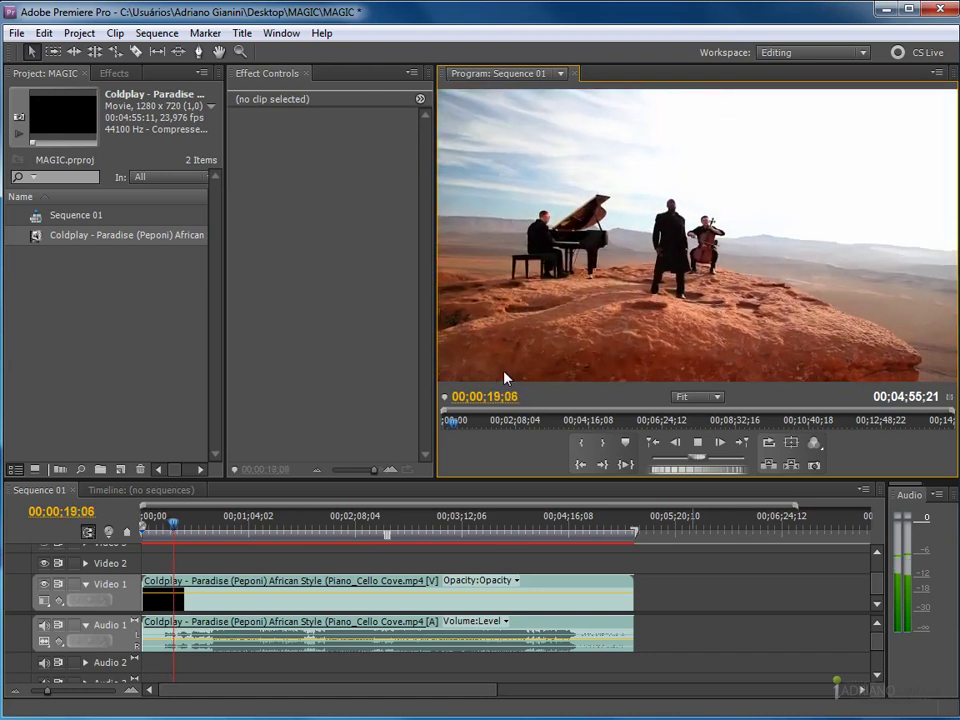
{"action": "key", "text": "space"}
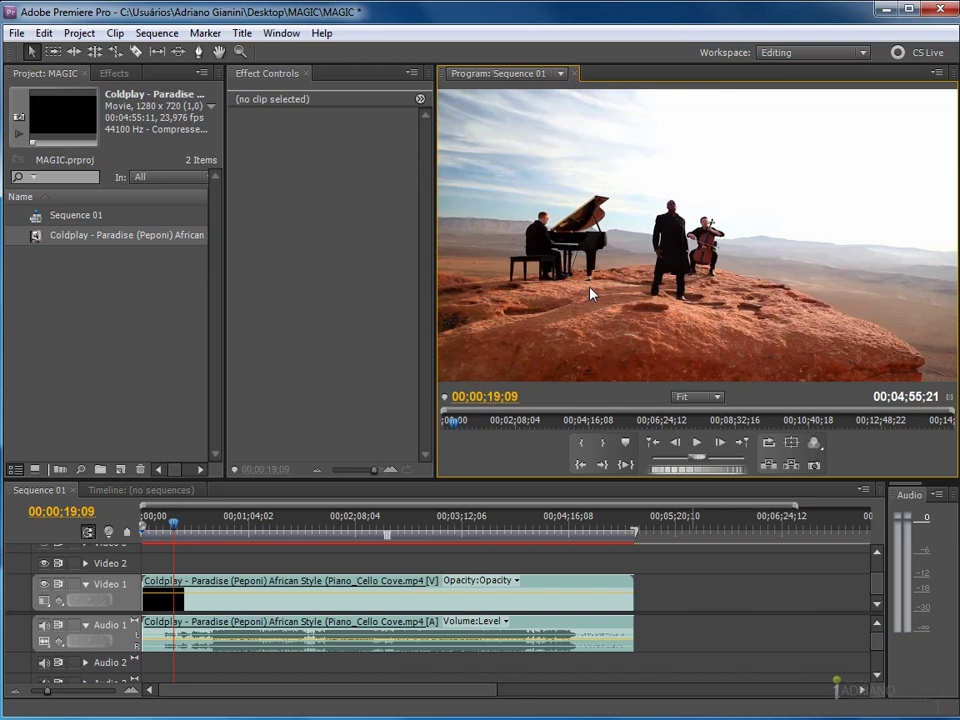
{"action": "left_click_drag", "start_coordinate": [178, 529], "coordinate": [175, 531]}
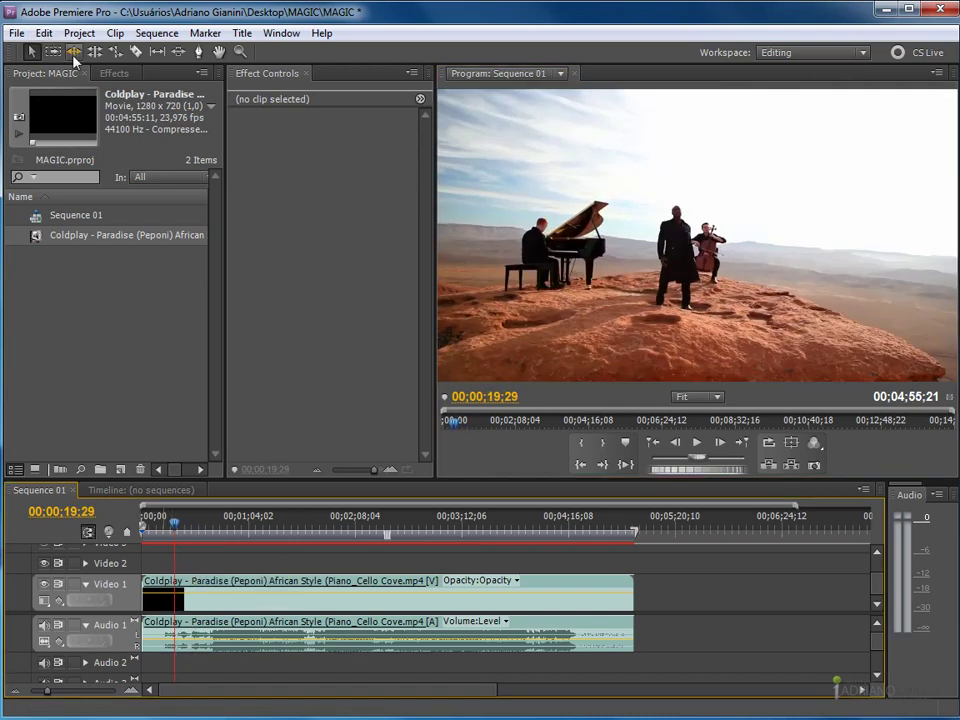
Step: Apply the Video Effects > Magic Bullet Looks > Looks effect to the Video 1 clip
{"action": "left_click", "coordinate": [108, 76]}
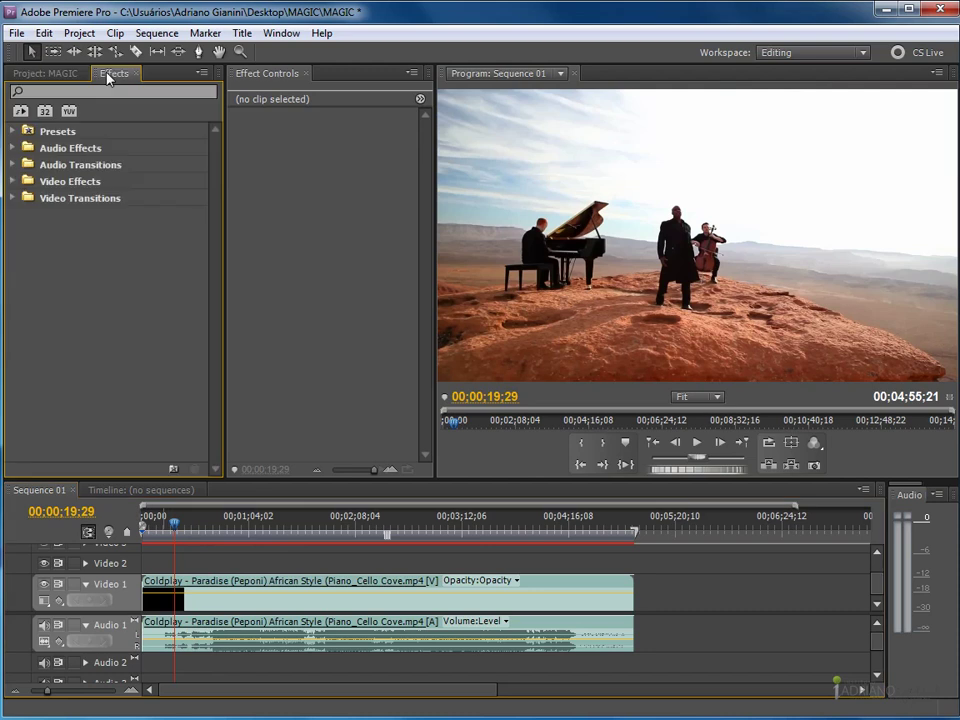
{"action": "left_click", "coordinate": [13, 181]}
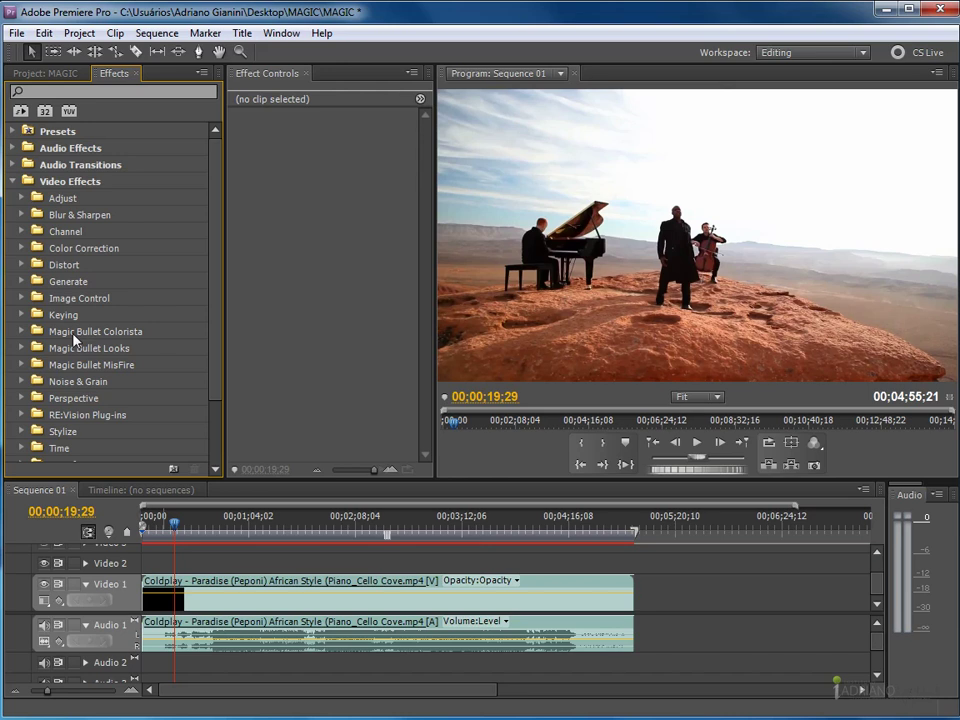
{"action": "left_click", "coordinate": [22, 349]}
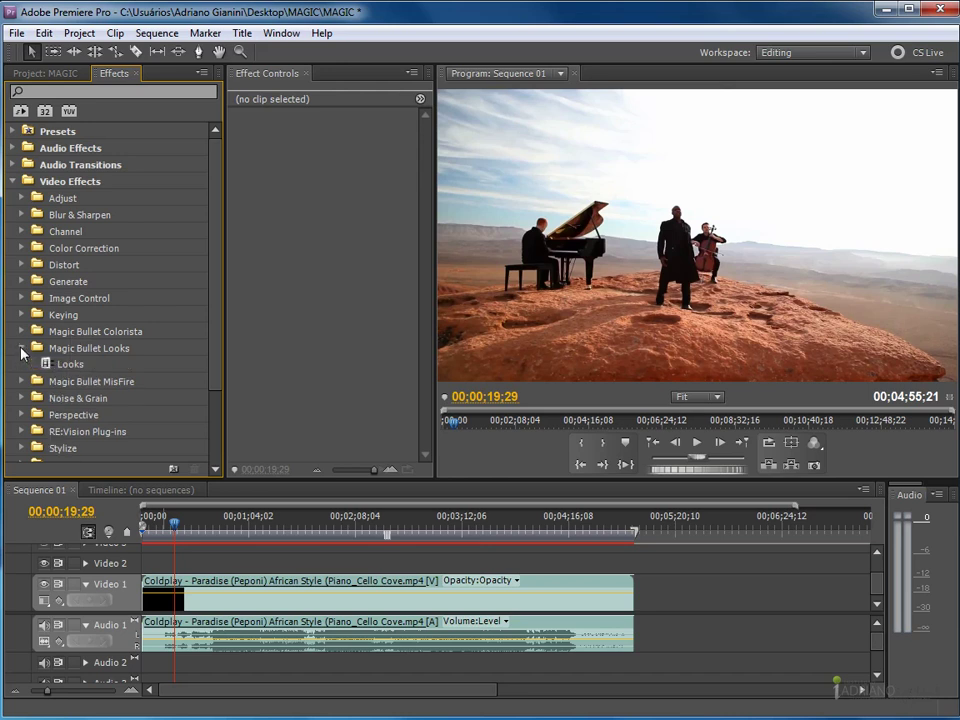
{"action": "left_click", "coordinate": [74, 366]}
{"action": "left_click_drag", "start_coordinate": [74, 366], "coordinate": [203, 590]}
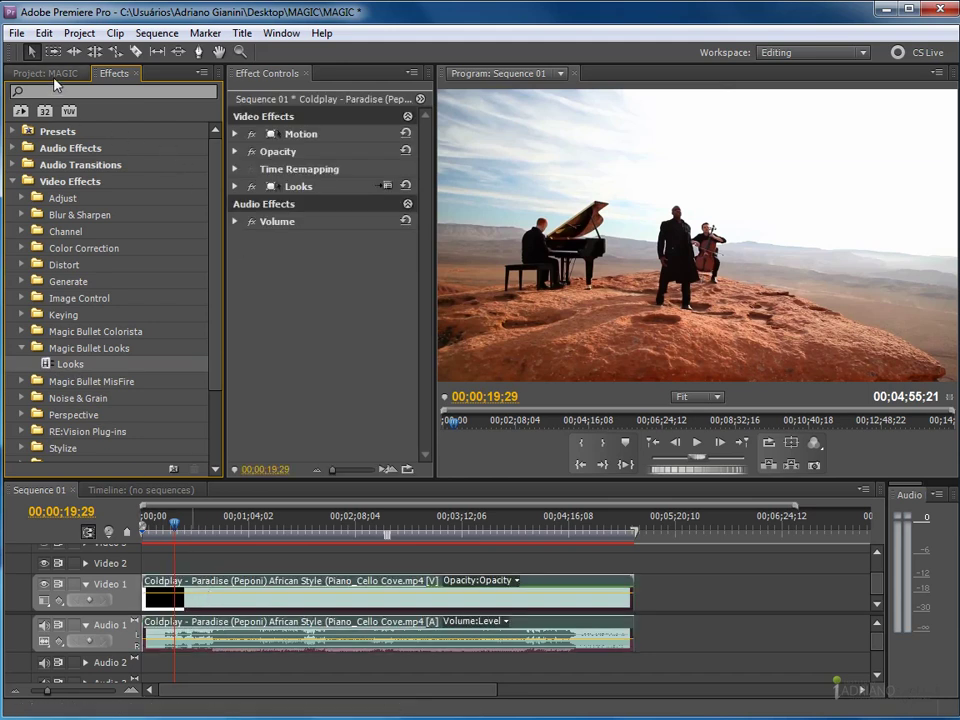
{"action": "left_click", "coordinate": [45, 73]}
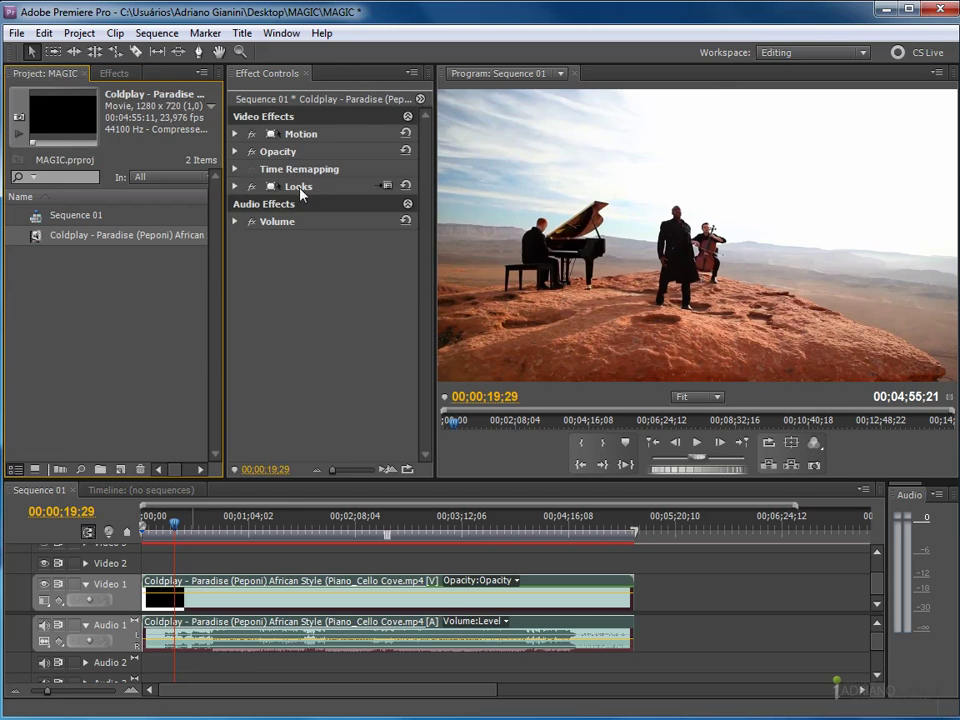
Step: Expand the Looks effect's Look settings, move to 00;00;27;14, and launch the Looks editor
{"action": "left_click", "coordinate": [236, 187]}
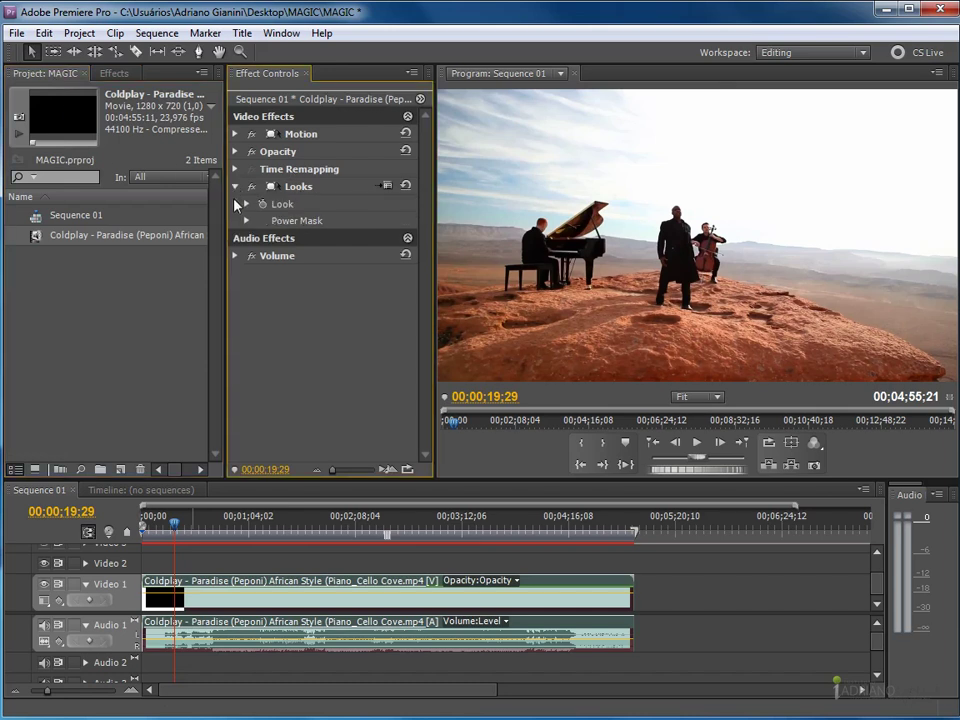
{"action": "left_click", "coordinate": [246, 205]}
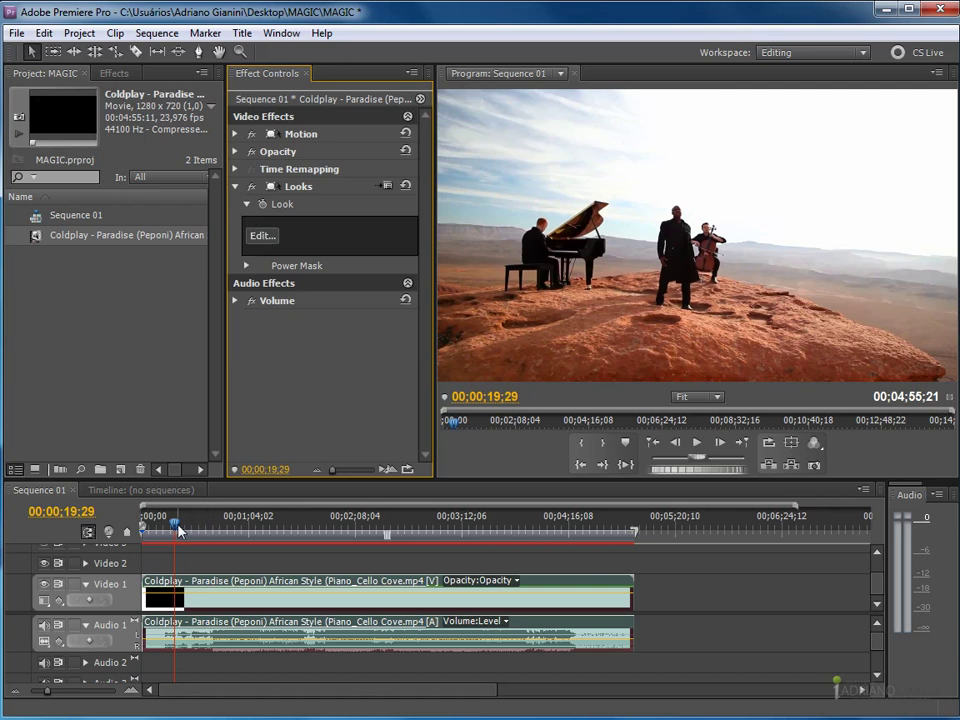
{"action": "left_click_drag", "start_coordinate": [177, 528], "coordinate": [189, 530]}
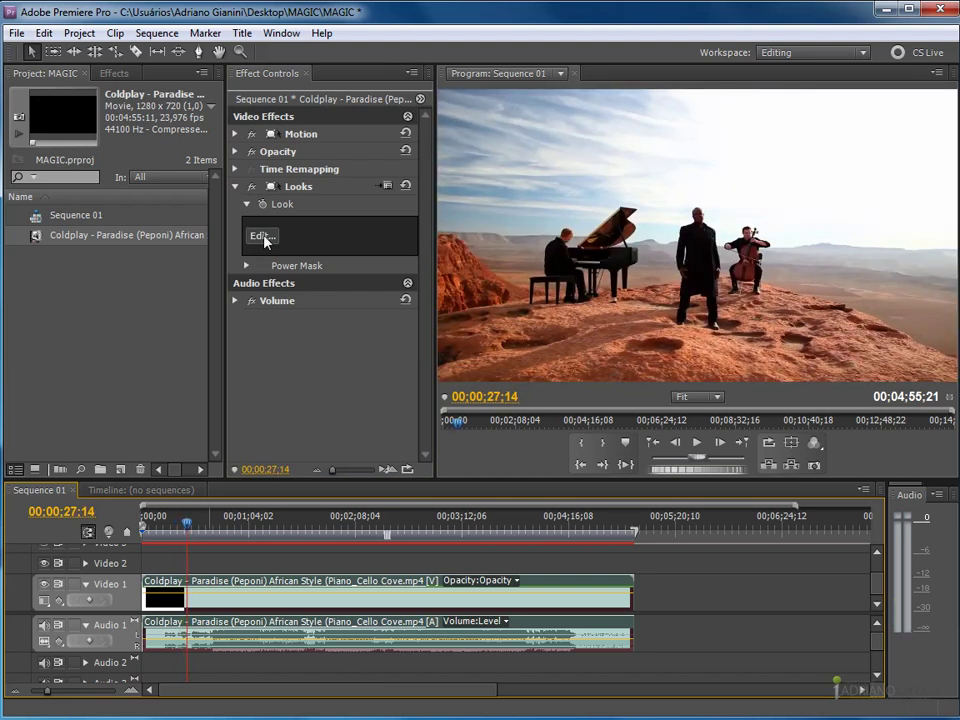
{"action": "left_click", "coordinate": [262, 236]}
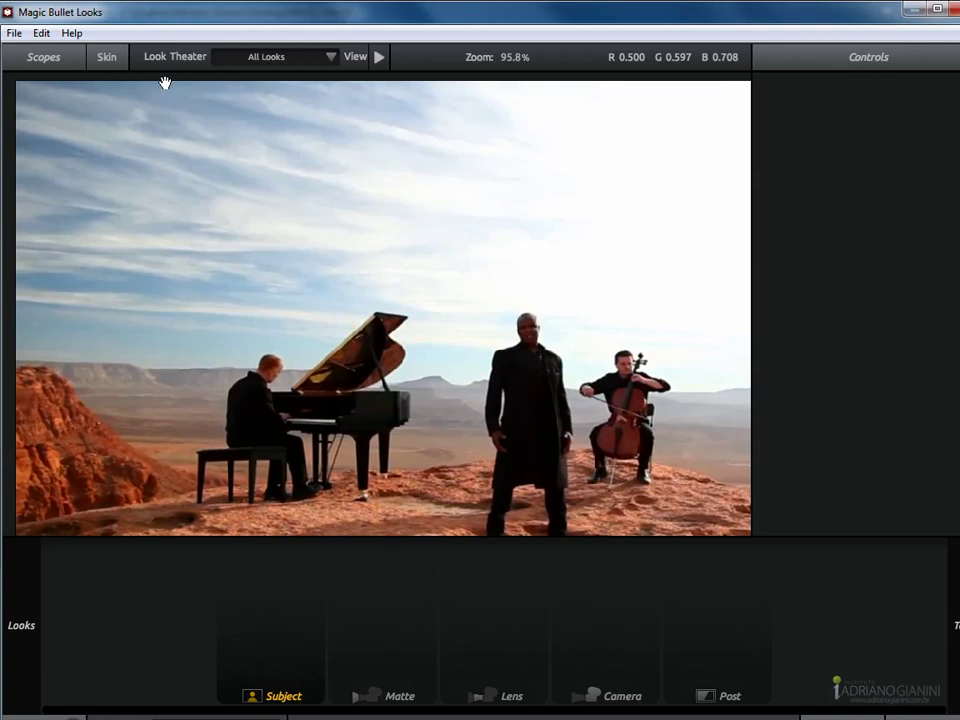
Step: Slide out the Looks browser to show Basic presets such as Cool, Warm and Contrast
{"action": "mouse_move", "coordinate": [10, 104]}
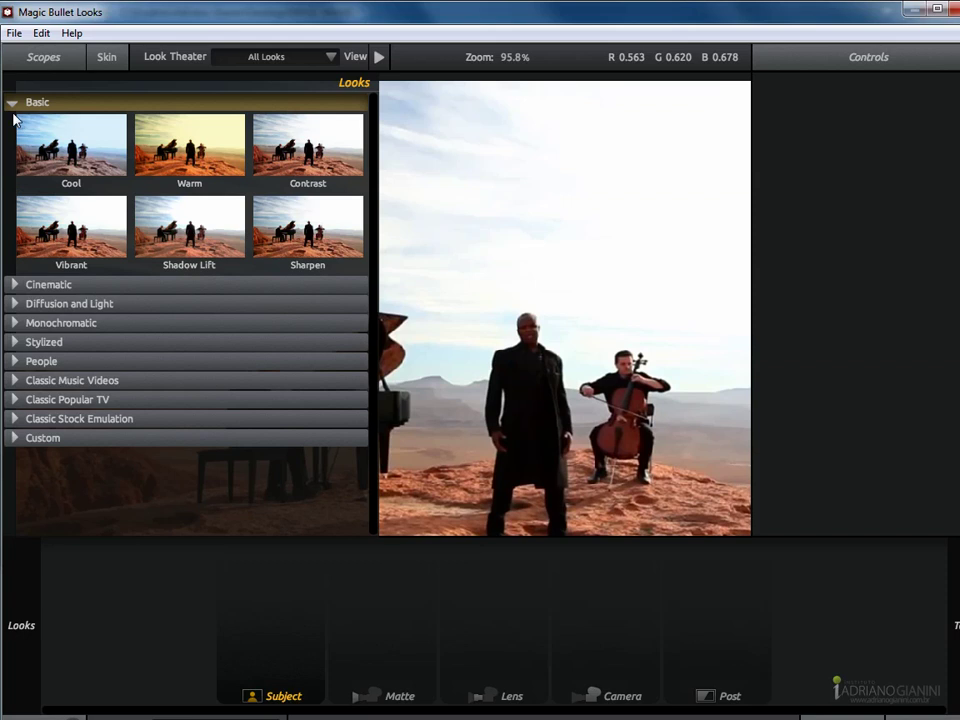
Step: Apply the Warm preset after briefly comparing Sharpen, then collapse the Basic category
{"action": "left_click", "coordinate": [186, 159]}
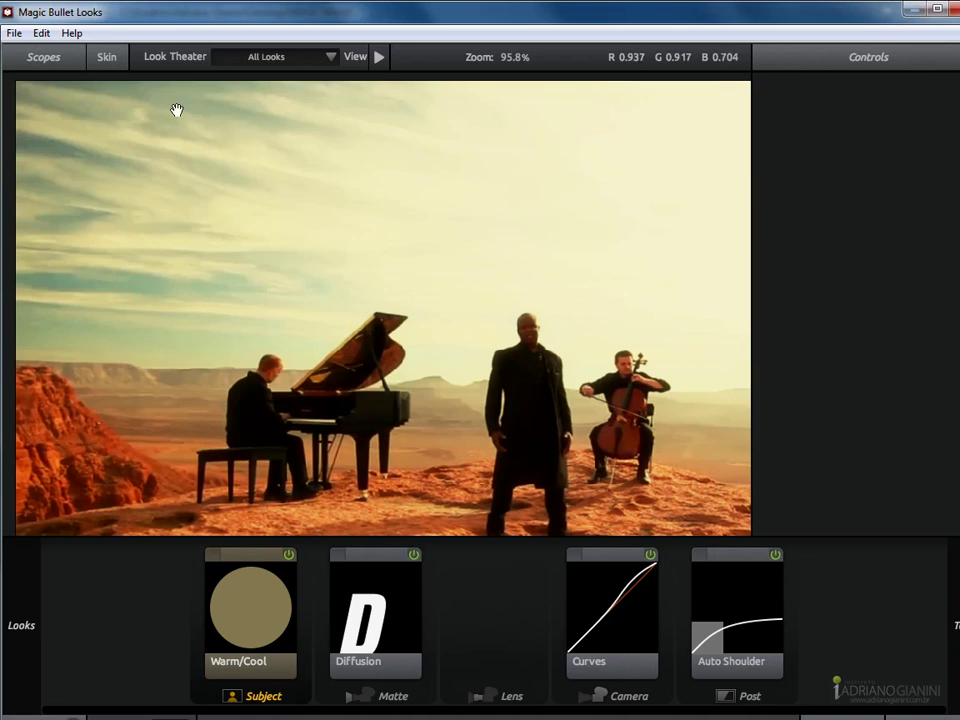
{"action": "mouse_move", "coordinate": [12, 72]}
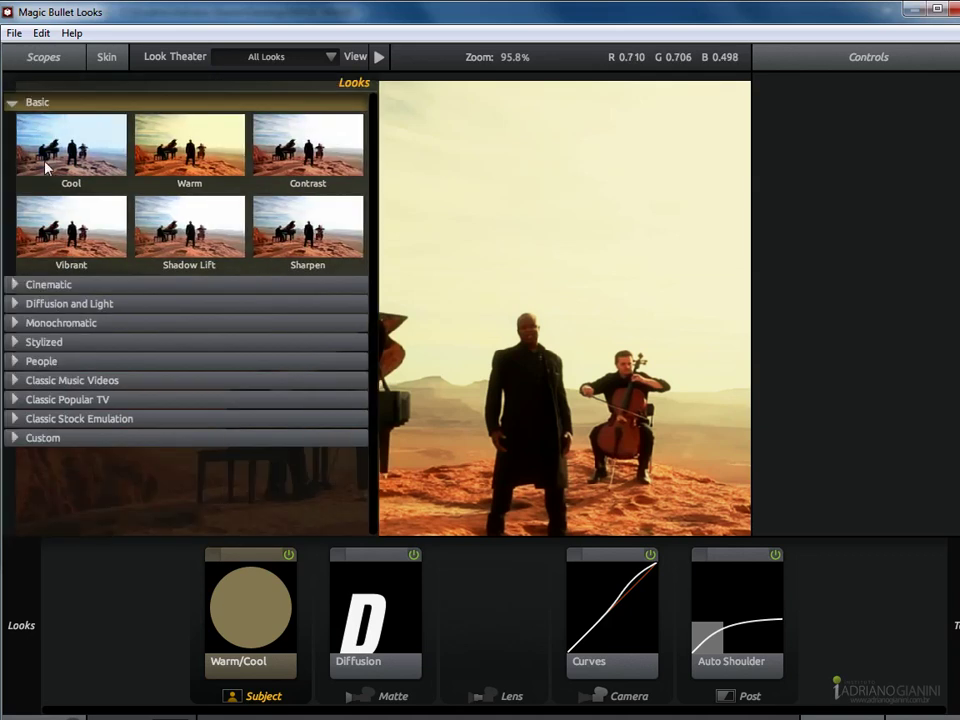
{"action": "left_click", "coordinate": [309, 225]}
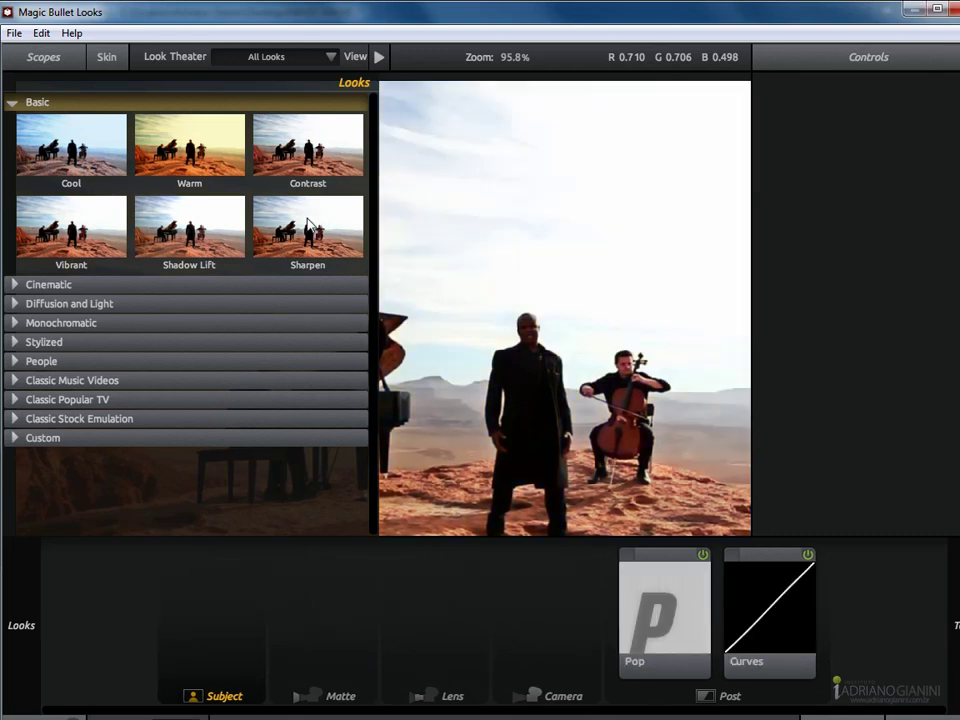
{"action": "left_click", "coordinate": [173, 162]}
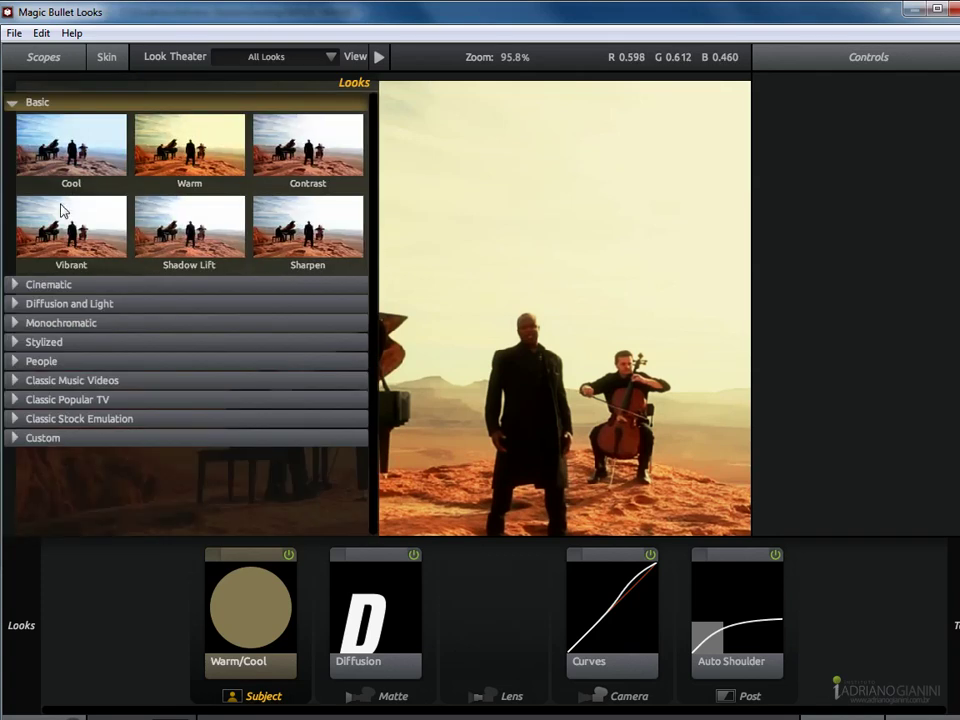
{"action": "left_click", "coordinate": [11, 104]}
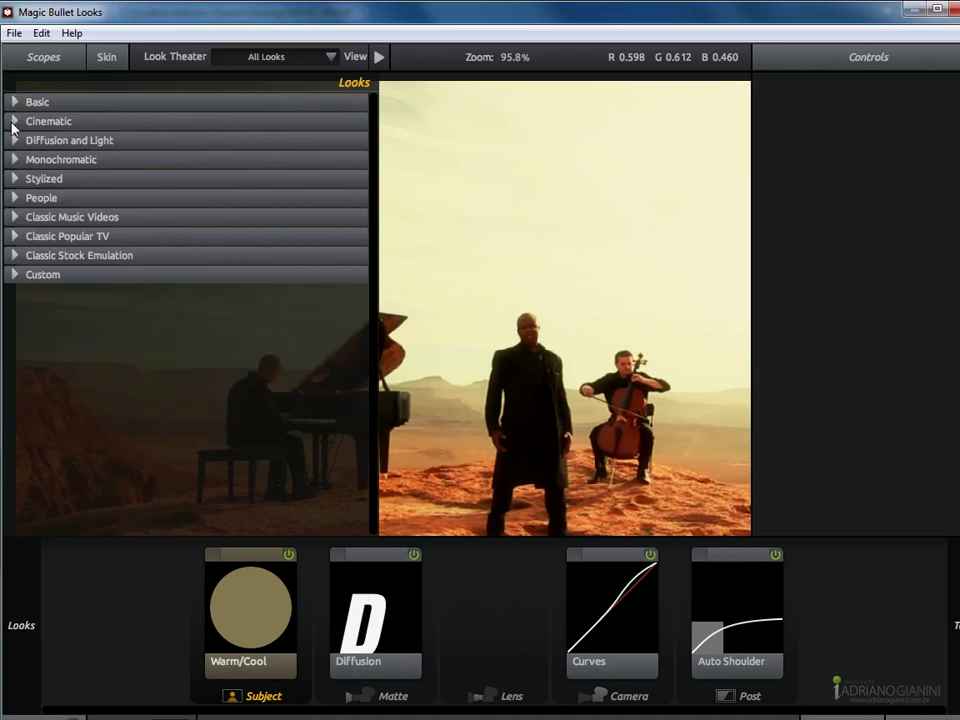
Step: Apply the Cinematic Blockbuster preset after briefly trying Invasion, then collapse Cinematic
{"action": "left_click", "coordinate": [14, 122]}
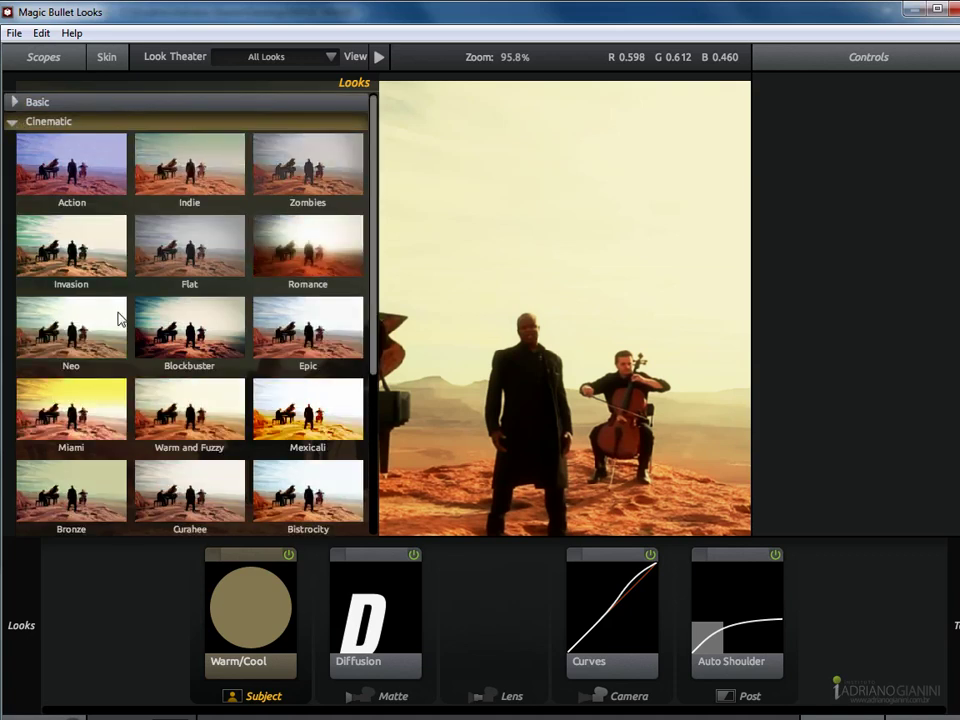
{"action": "left_click", "coordinate": [198, 342]}
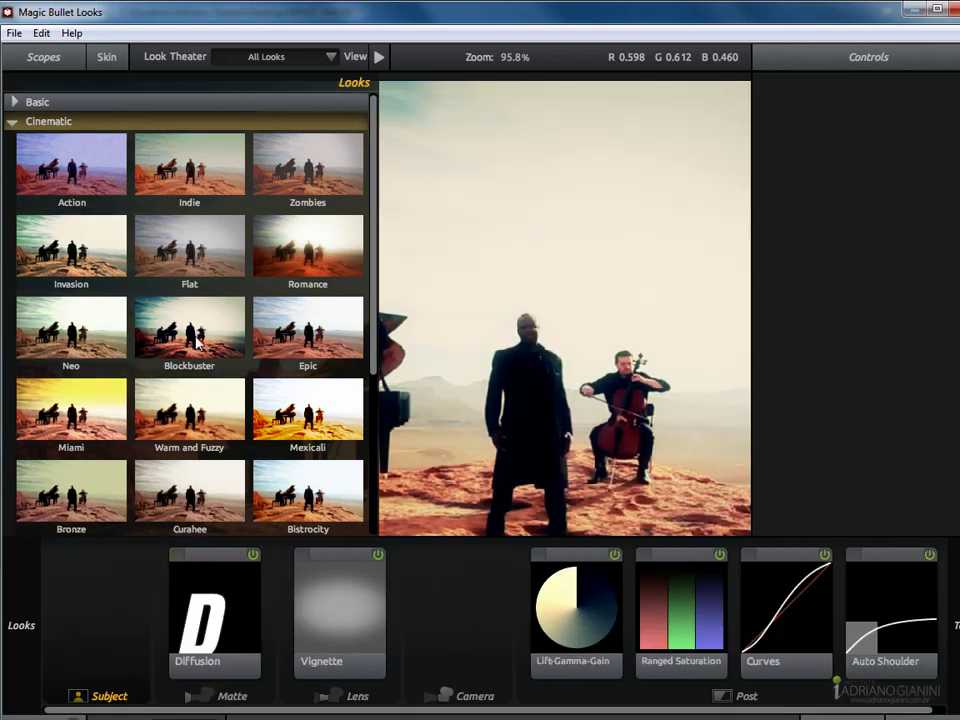
{"action": "left_click", "coordinate": [72, 258]}
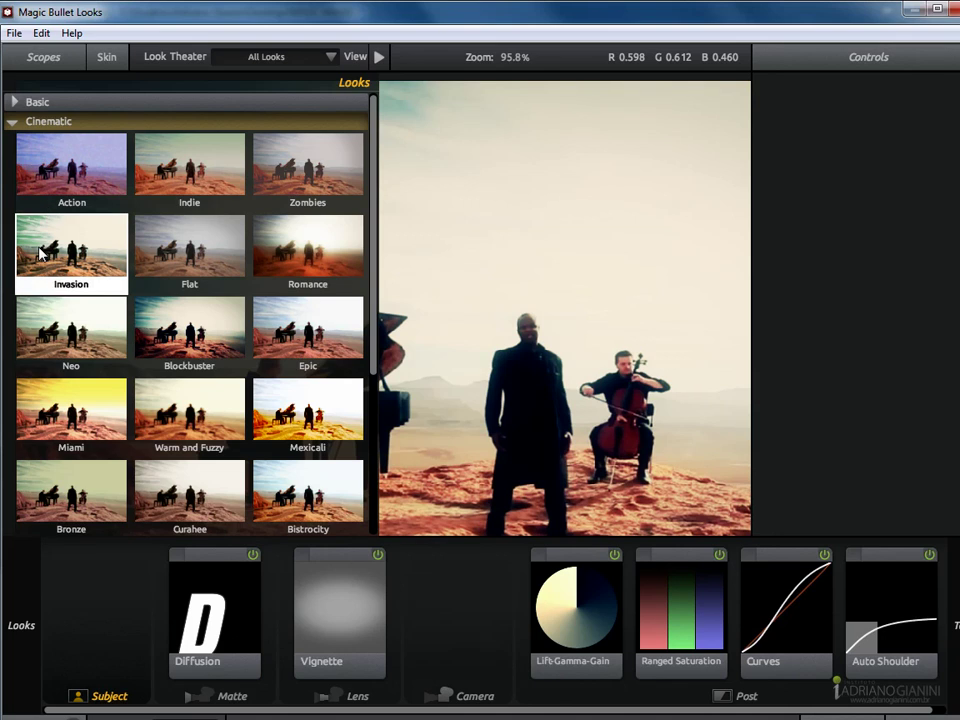
{"action": "left_click", "coordinate": [189, 330]}
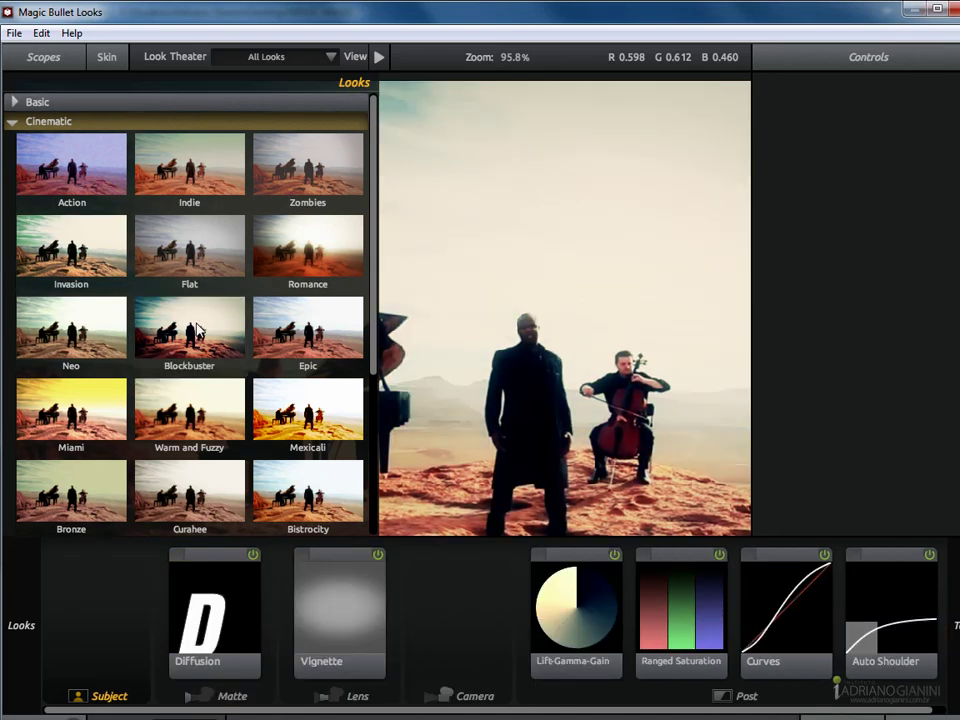
{"action": "left_click", "coordinate": [12, 124]}
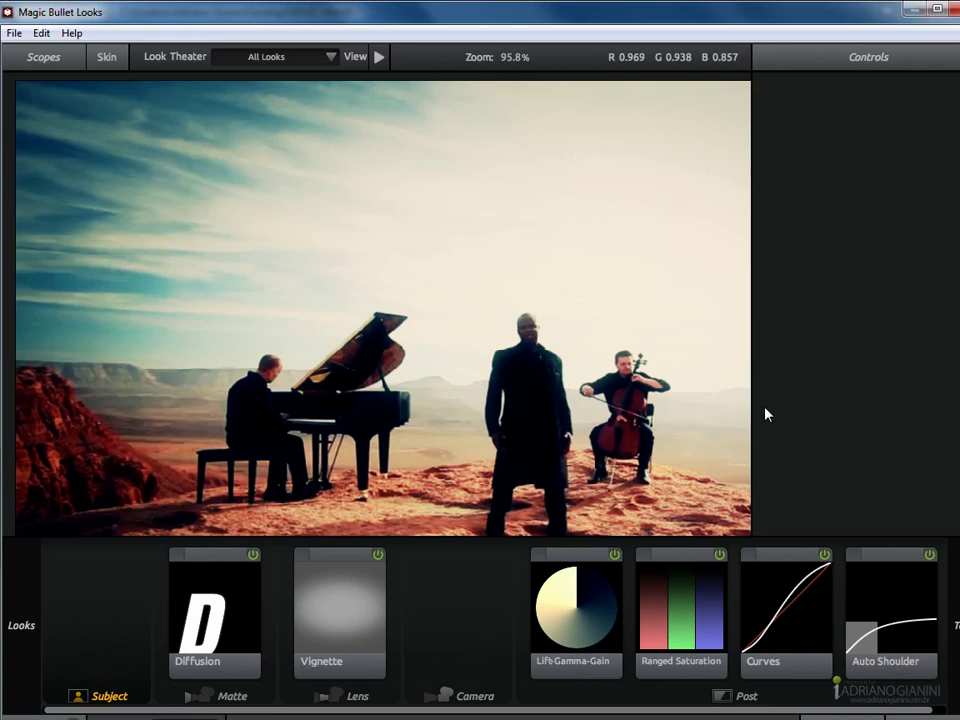
Step: Preview the Monochromatic looks Graphic Novel, Blue Chrome and Auto Art, then close that category
{"action": "mouse_move", "coordinate": [10, 126]}
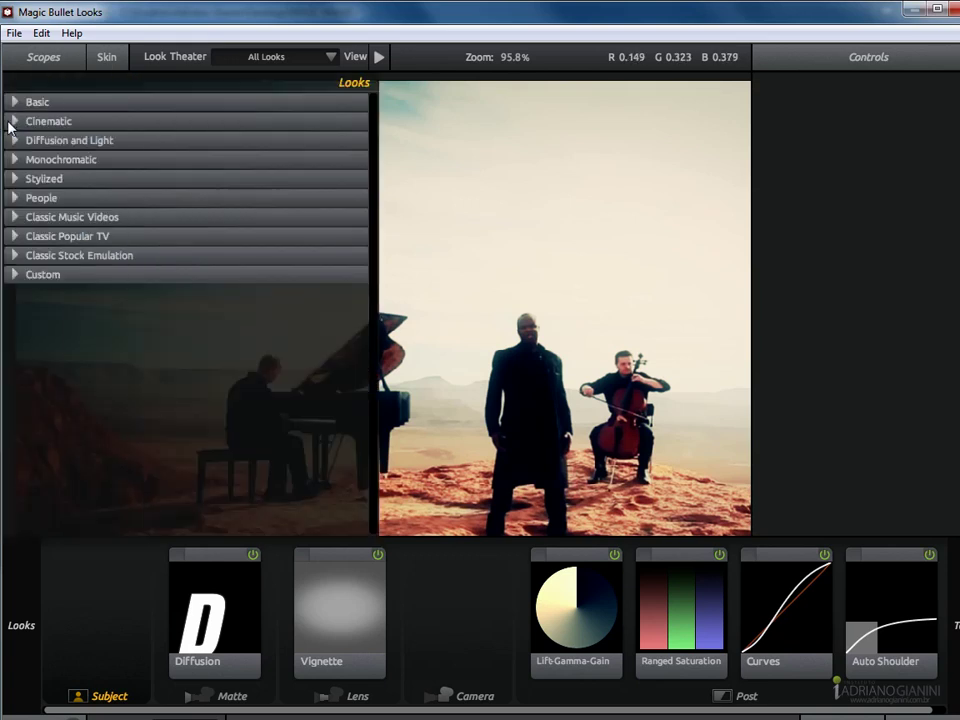
{"action": "left_click", "coordinate": [14, 162]}
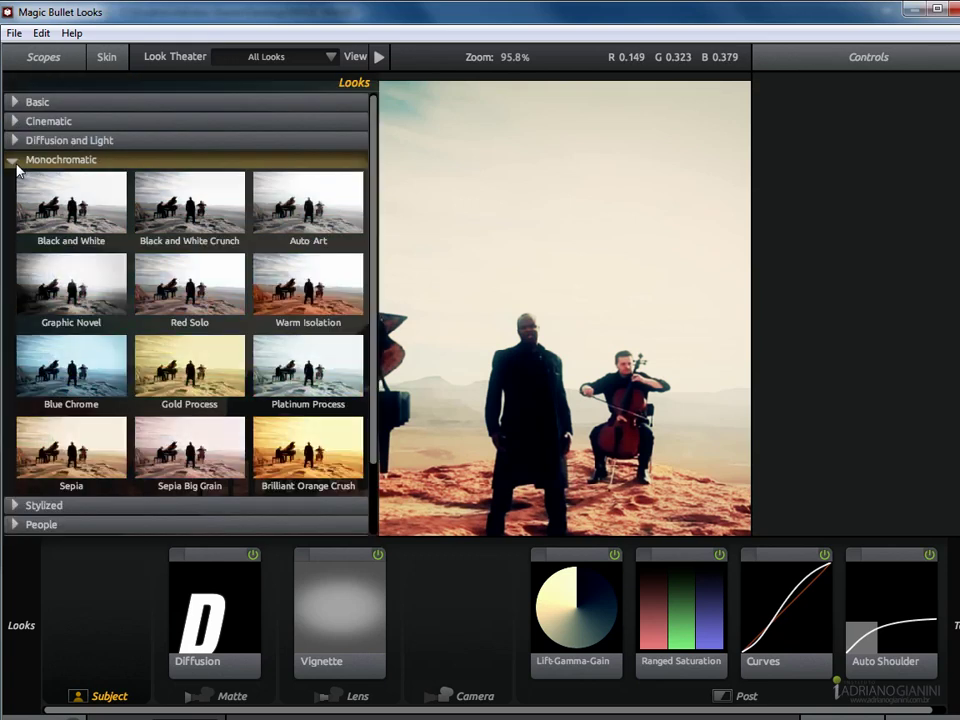
{"action": "left_click", "coordinate": [60, 285]}
{"action": "left_click", "coordinate": [67, 348]}
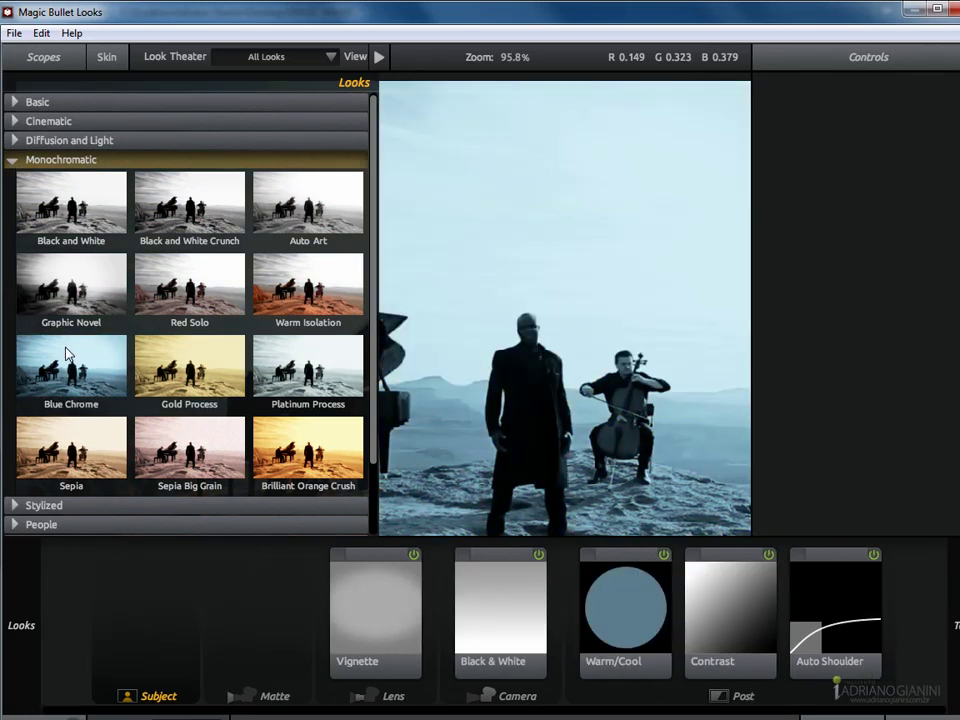
{"action": "left_click", "coordinate": [328, 219]}
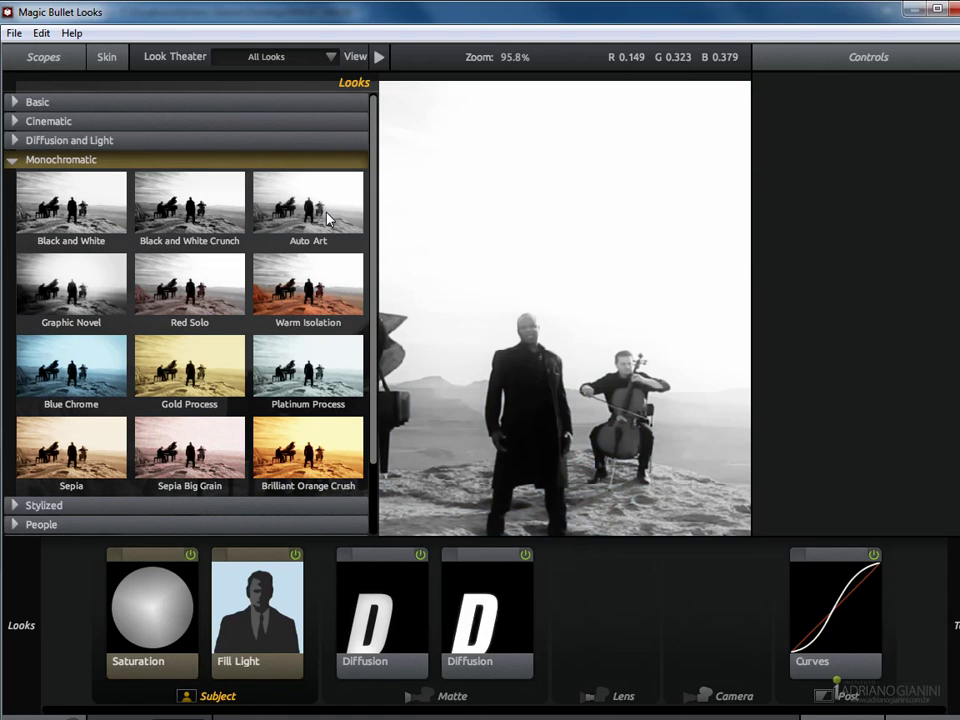
{"action": "left_click", "coordinate": [13, 159]}
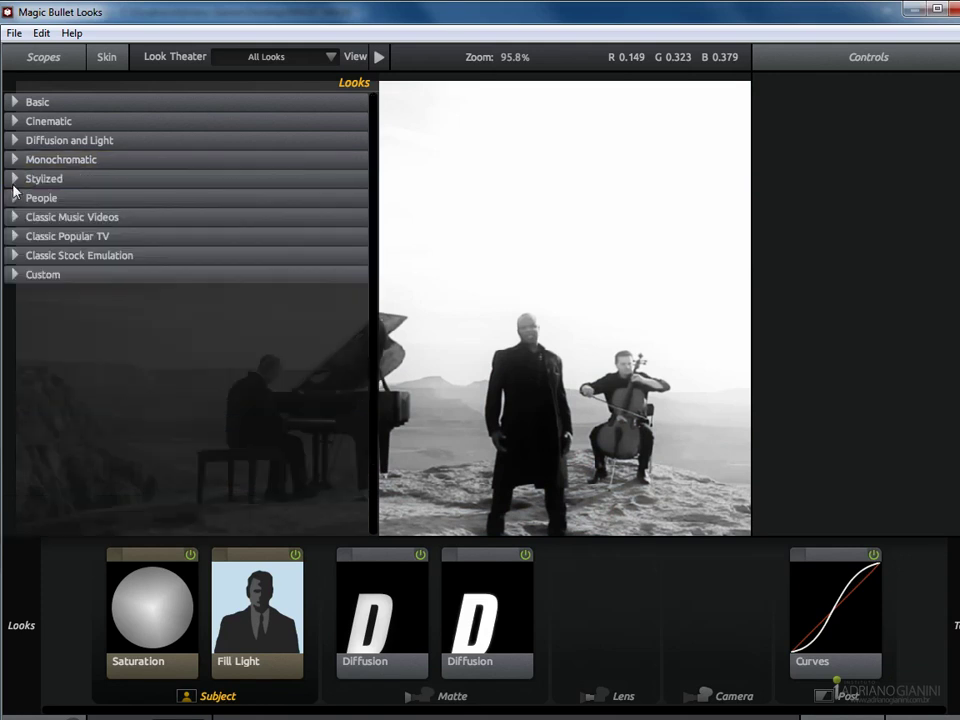
Step: Compare the People looks Movie Star and Beauty Shot, settling on Berlin Smooth
{"action": "left_click", "coordinate": [13, 197]}
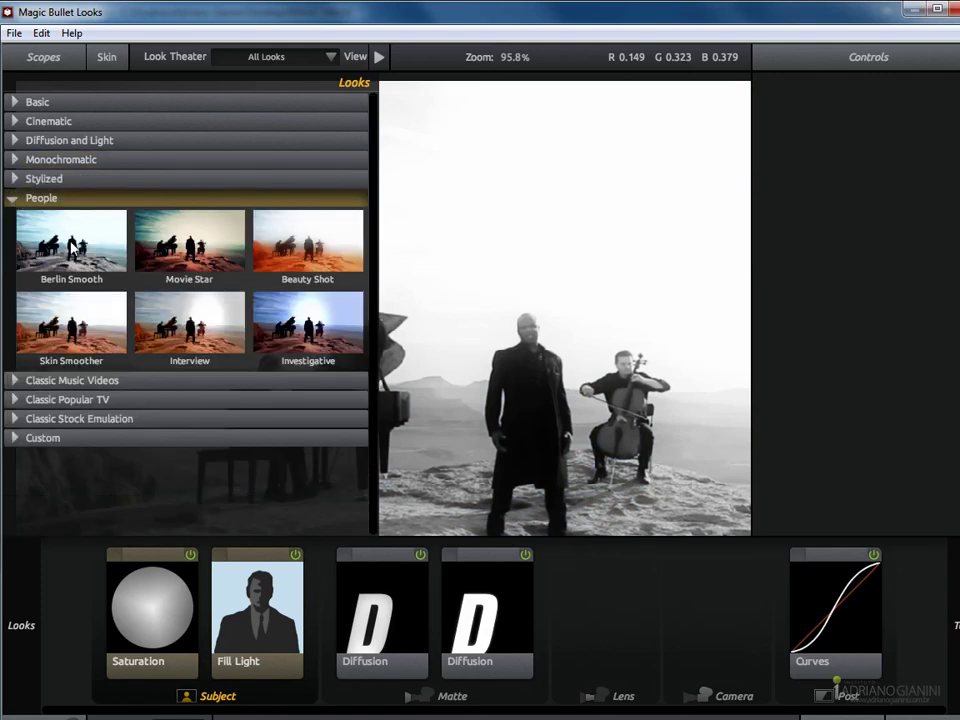
{"action": "left_click", "coordinate": [71, 245]}
{"action": "left_click", "coordinate": [169, 253]}
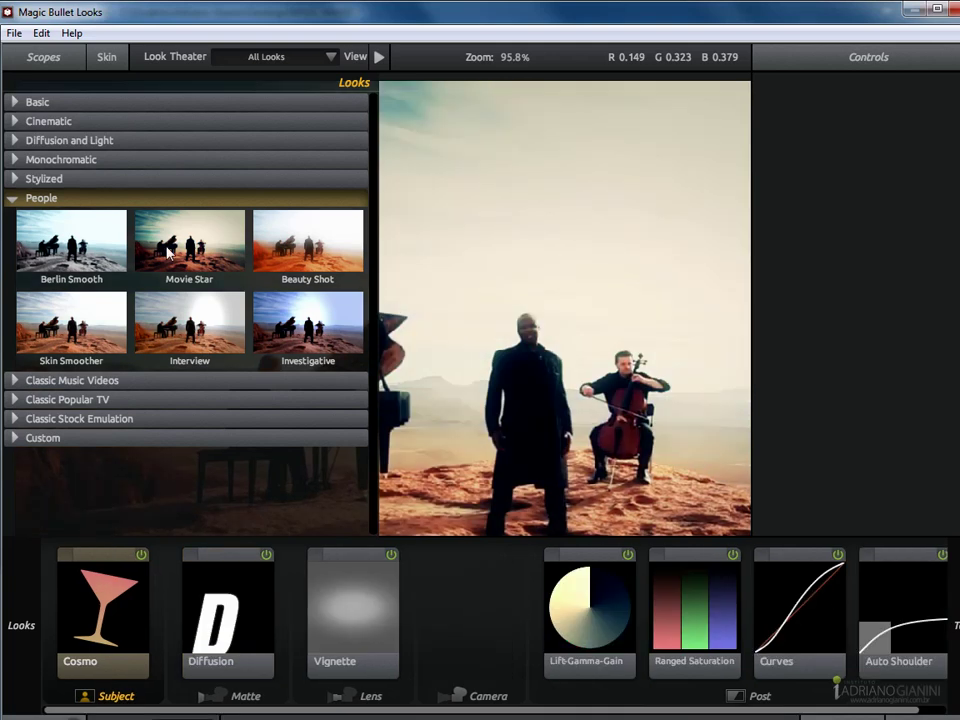
{"action": "left_click", "coordinate": [300, 270]}
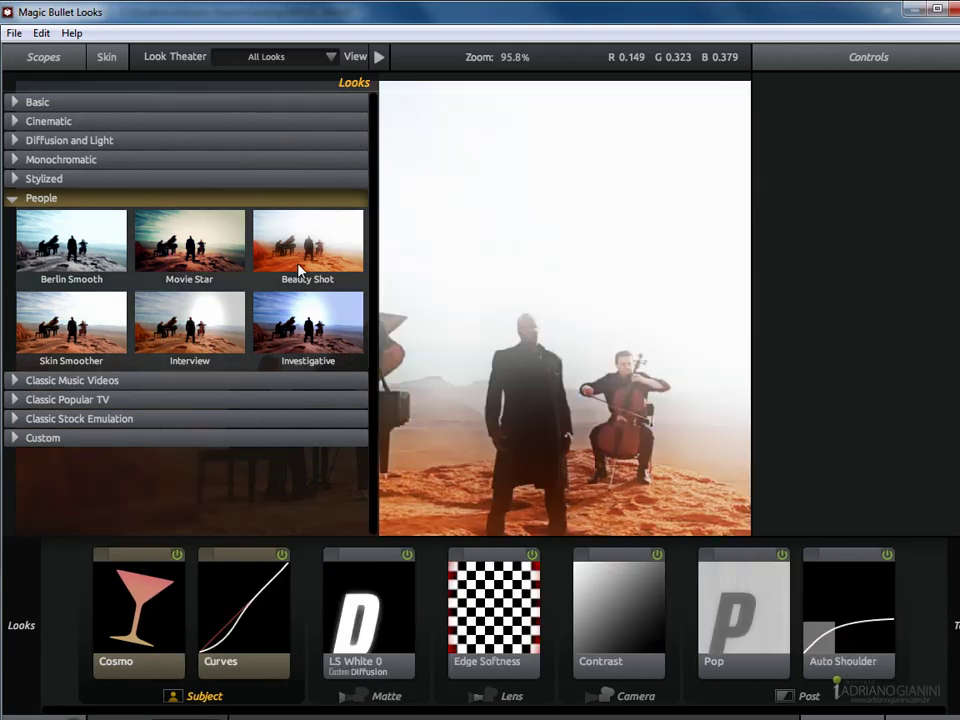
{"action": "left_click", "coordinate": [60, 252]}
{"action": "left_click", "coordinate": [15, 180]}
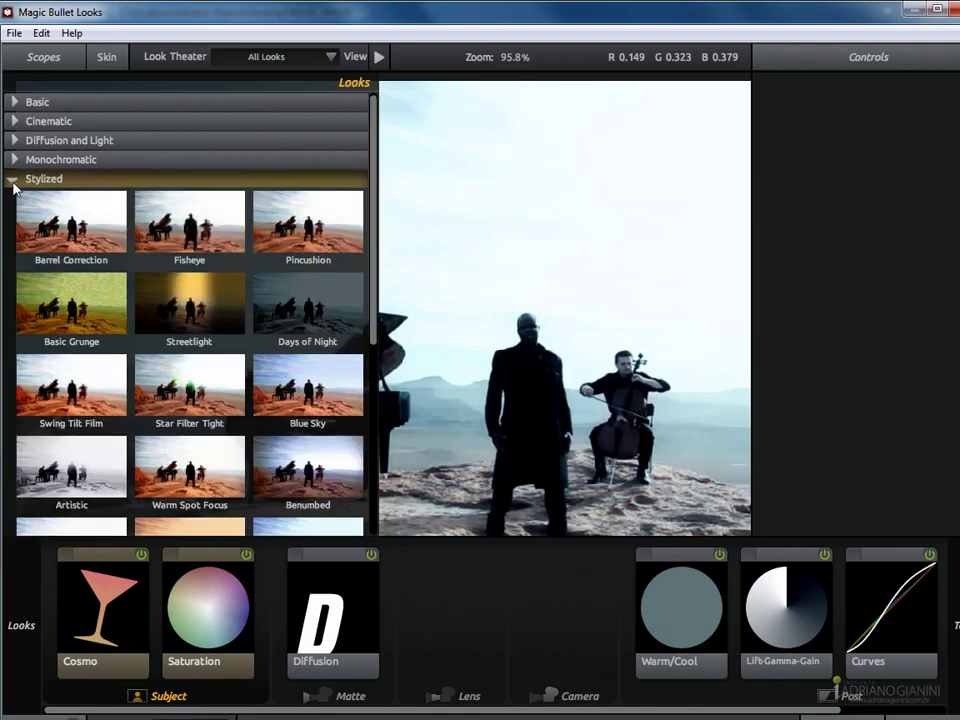
Step: Try a Stylized look and a hazy Classic Music Videos look on the clip
{"action": "left_click", "coordinate": [58, 305]}
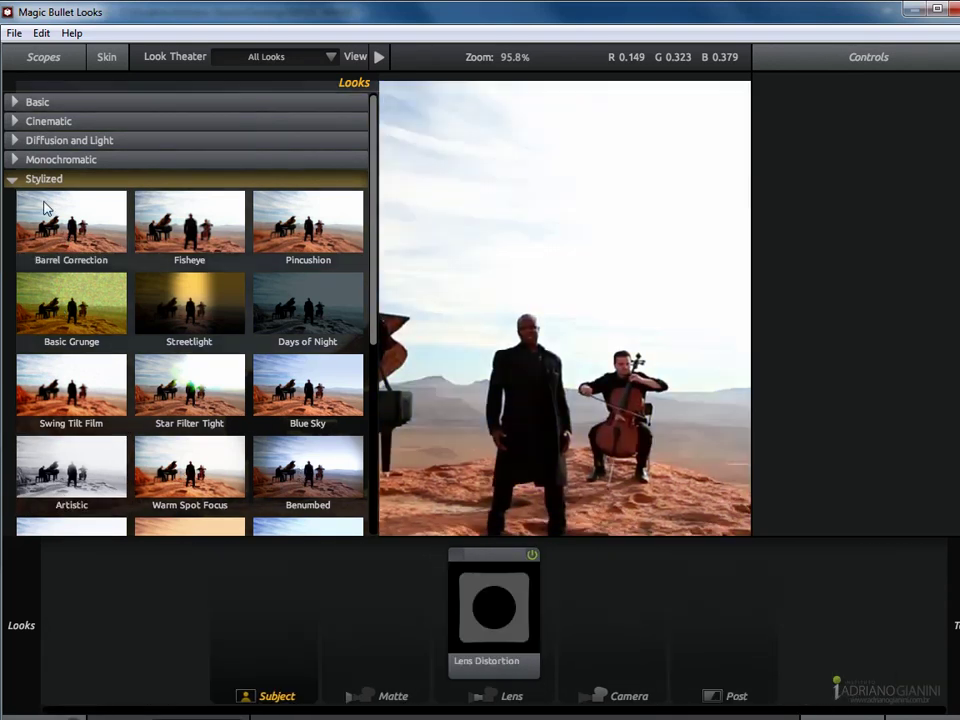
{"action": "left_click", "coordinate": [16, 180]}
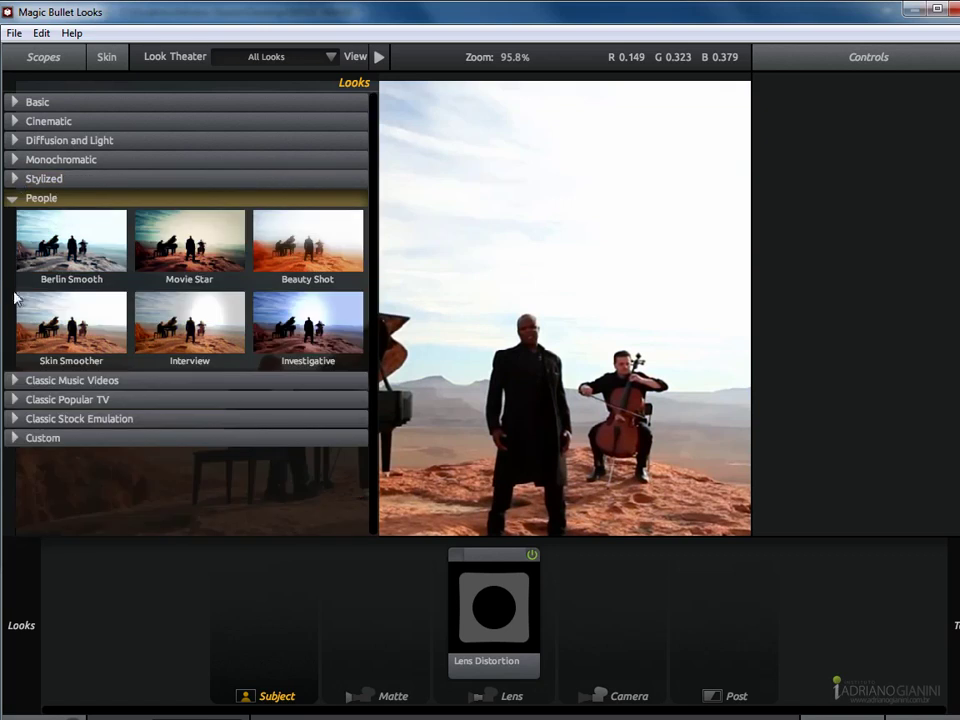
{"action": "left_click", "coordinate": [13, 199]}
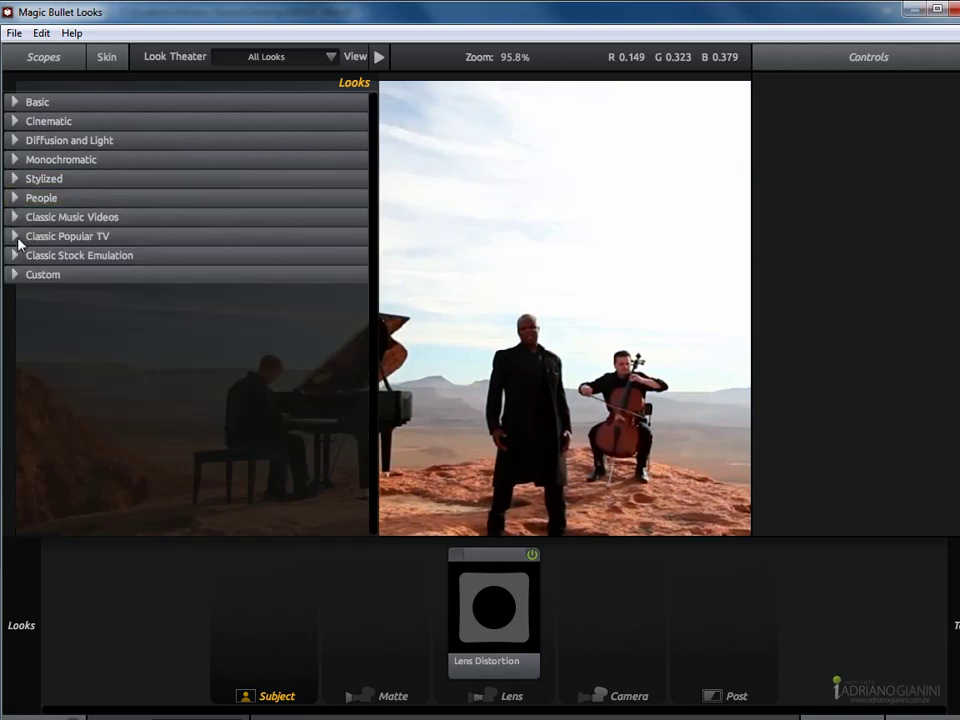
{"action": "left_click", "coordinate": [13, 218]}
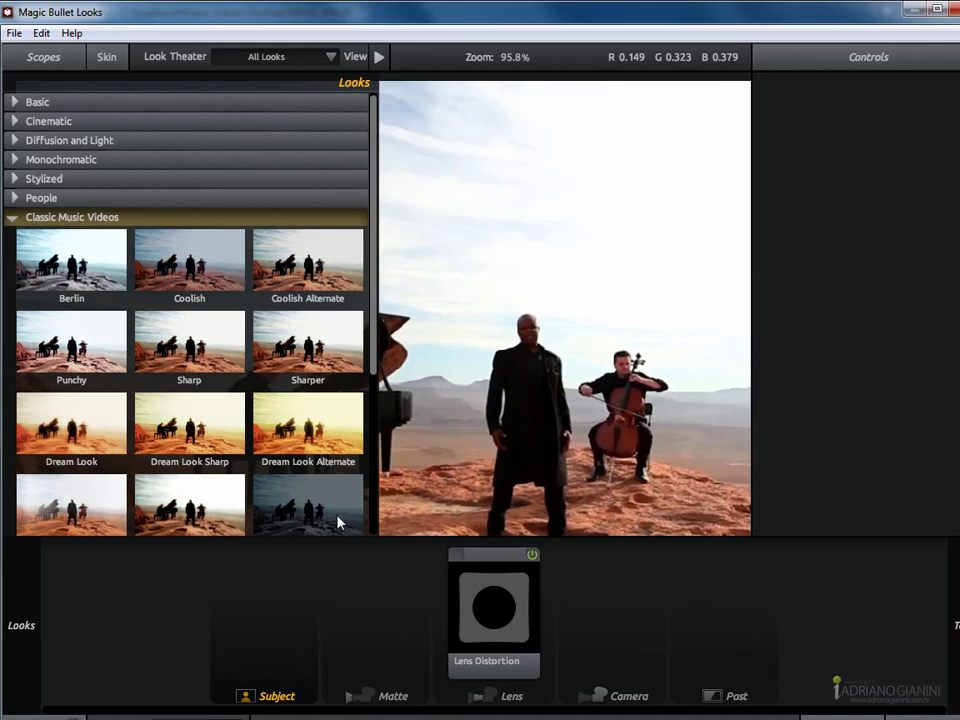
{"action": "left_click", "coordinate": [197, 513]}
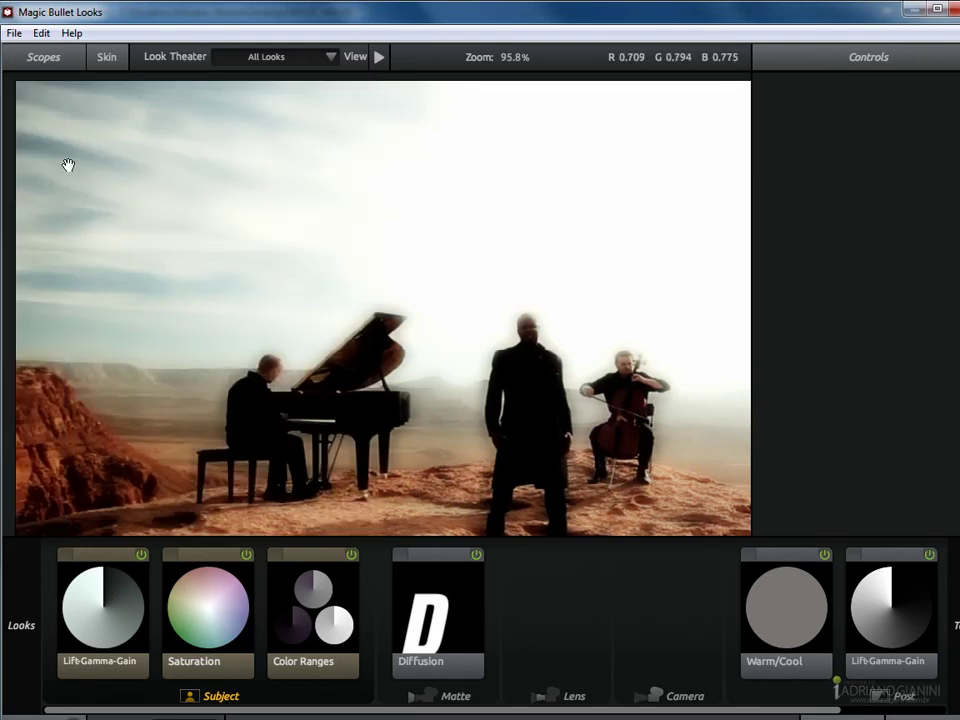
Step: Reapply the Cinematic Blockbuster teal-and-orange look to the clip
{"action": "mouse_move", "coordinate": [23, 57]}
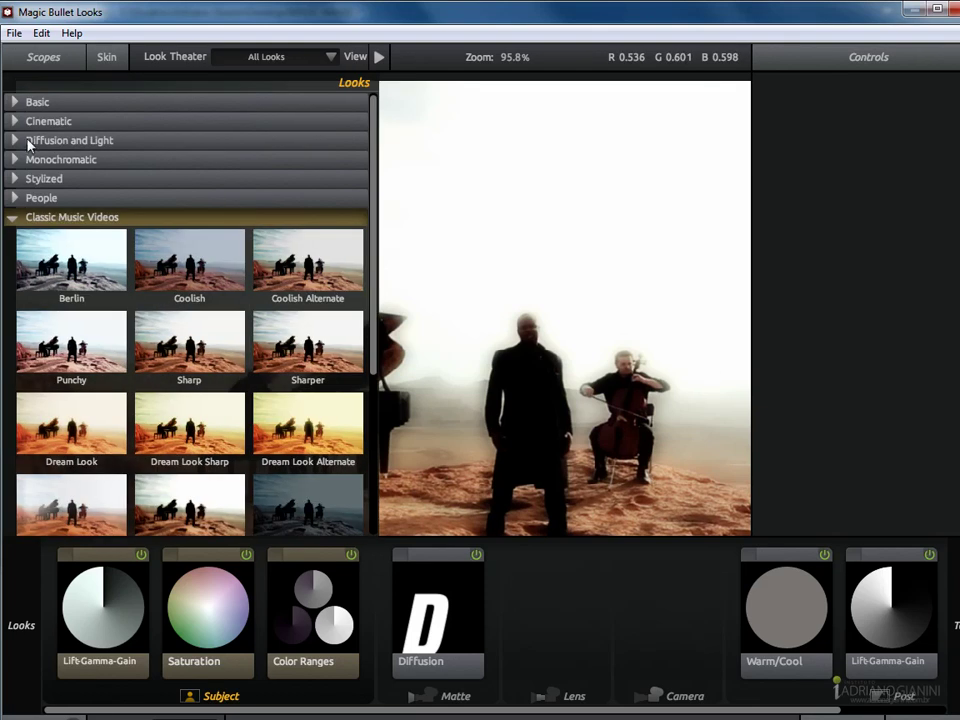
{"action": "left_click", "coordinate": [14, 123]}
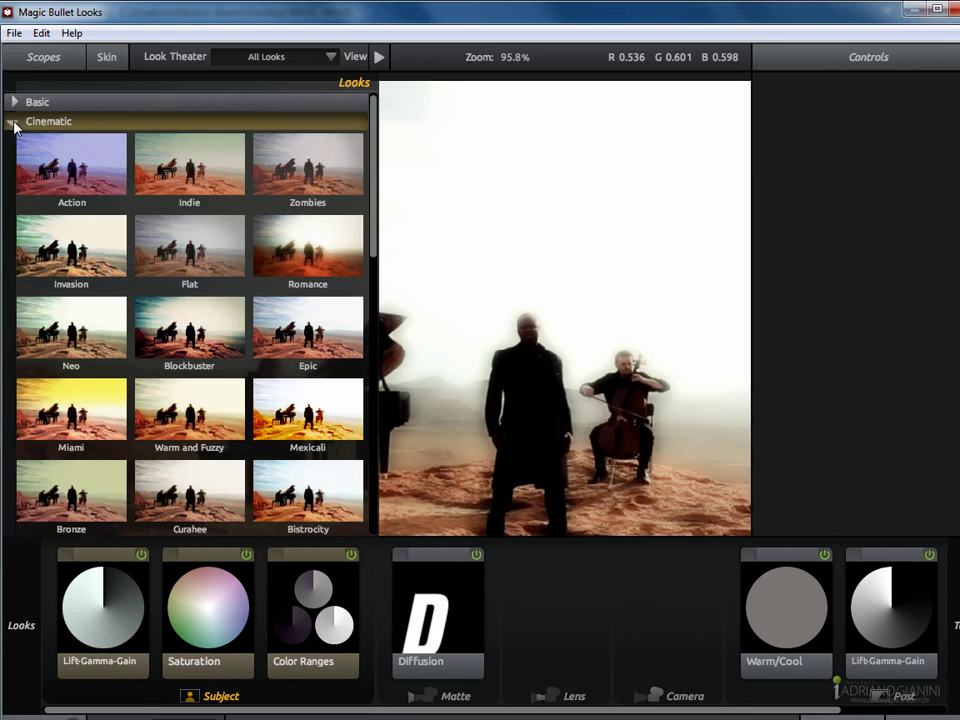
{"action": "left_click", "coordinate": [192, 350]}
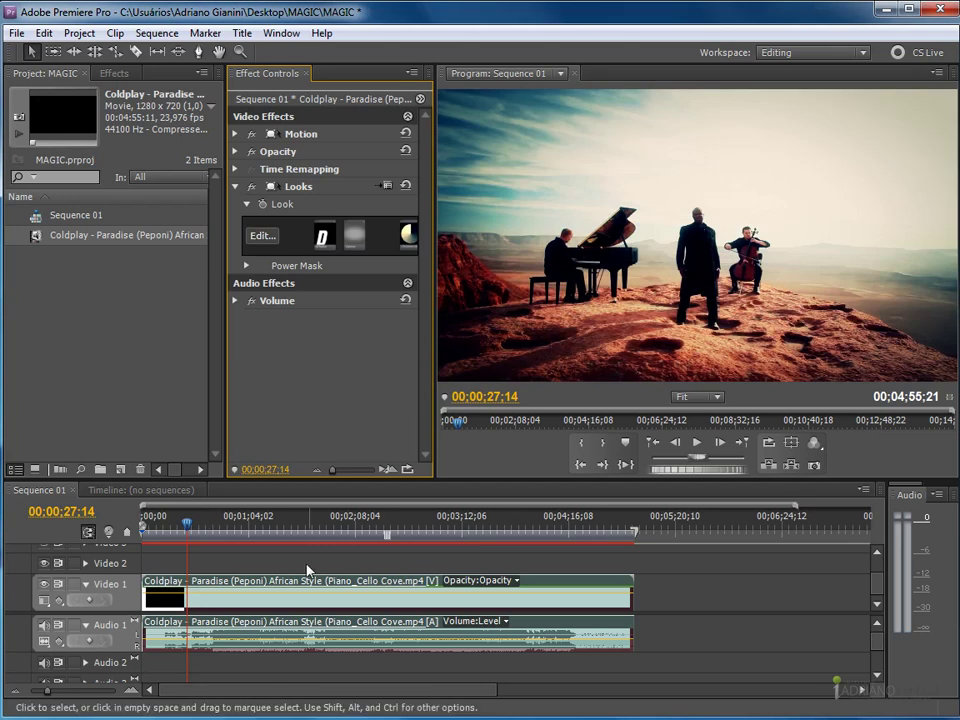
{"action": "left_click", "coordinate": [252, 187]}
{"action": "left_click", "coordinate": [252, 187]}
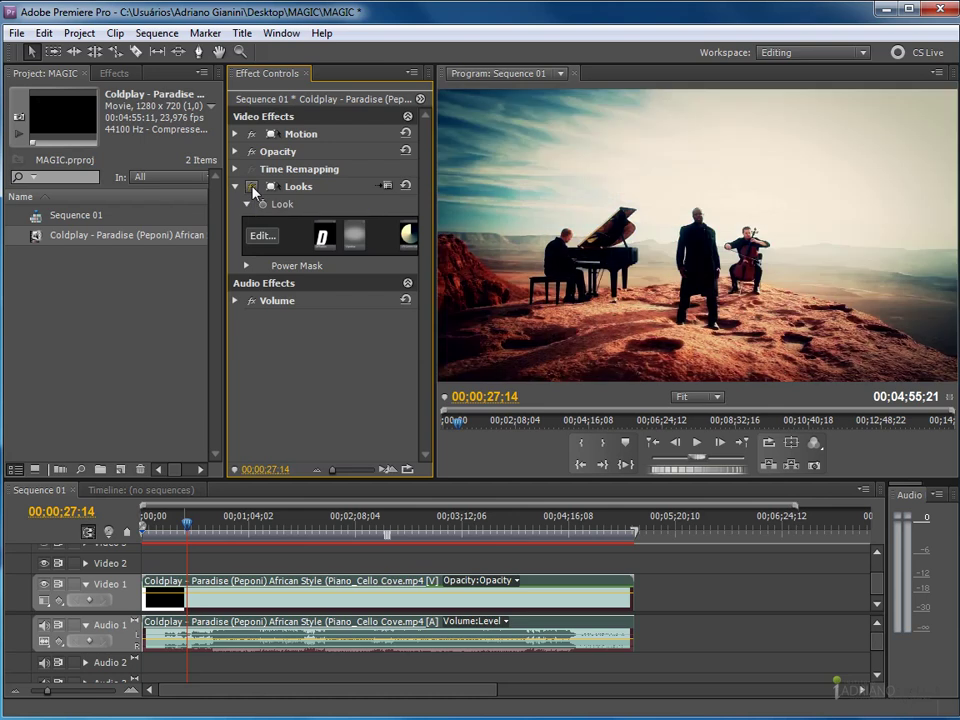
{"action": "left_click", "coordinate": [252, 187]}
{"action": "left_click", "coordinate": [252, 187]}
{"action": "left_click", "coordinate": [252, 187]}
{"action": "left_click", "coordinate": [252, 187]}
{"action": "left_click", "coordinate": [252, 187]}
{"action": "left_click", "coordinate": [252, 187]}
{"action": "left_click", "coordinate": [252, 187]}
{"action": "left_click", "coordinate": [252, 187]}
{"action": "left_click", "coordinate": [252, 187]}
{"action": "left_click", "coordinate": [252, 187]}
{"action": "left_click", "coordinate": [252, 187]}
{"action": "left_click", "coordinate": [252, 187]}
{"action": "left_click", "coordinate": [252, 187]}
{"action": "left_click", "coordinate": [252, 187]}
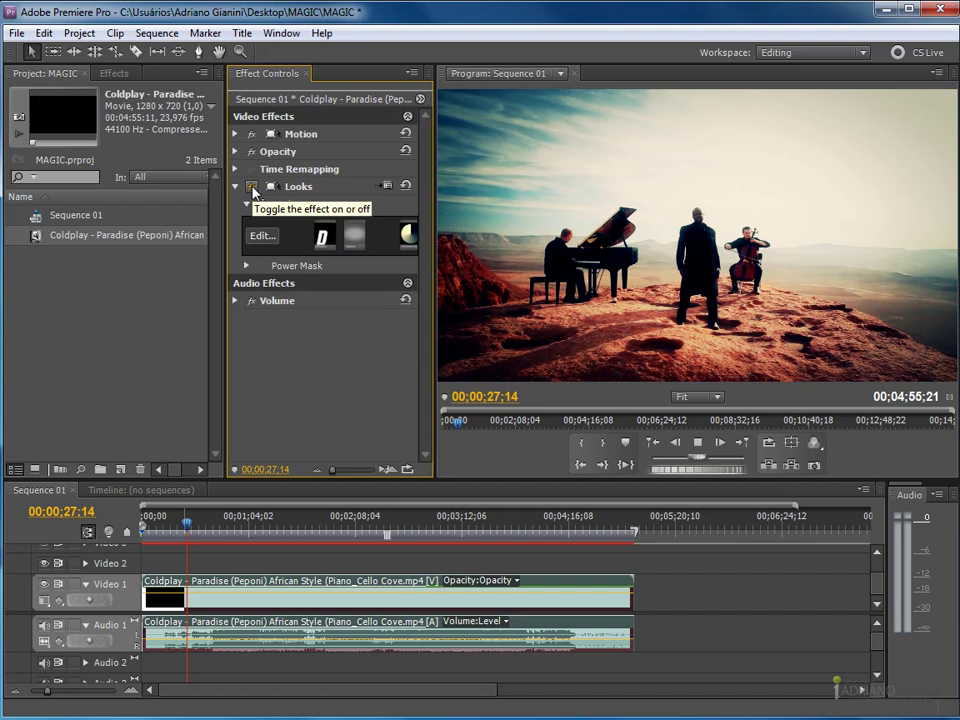
Step: Play the graded sequence and stop at 00;00;39;01 on the singer's close-up
{"action": "key", "text": "space"}
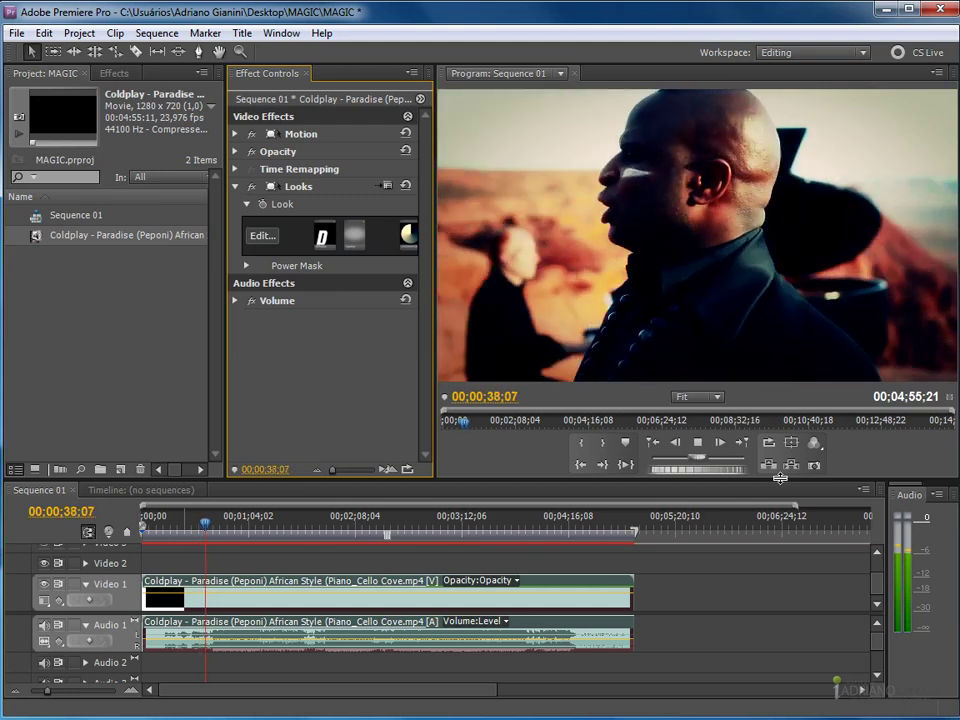
{"action": "key", "text": "space"}
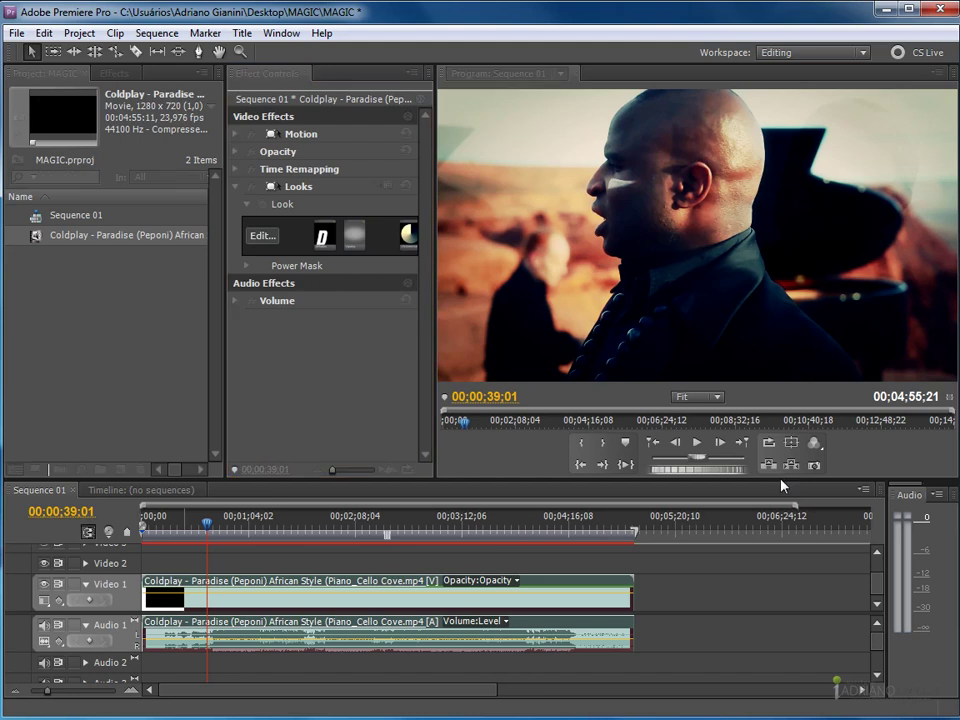
{"action": "key", "text": "Return"}
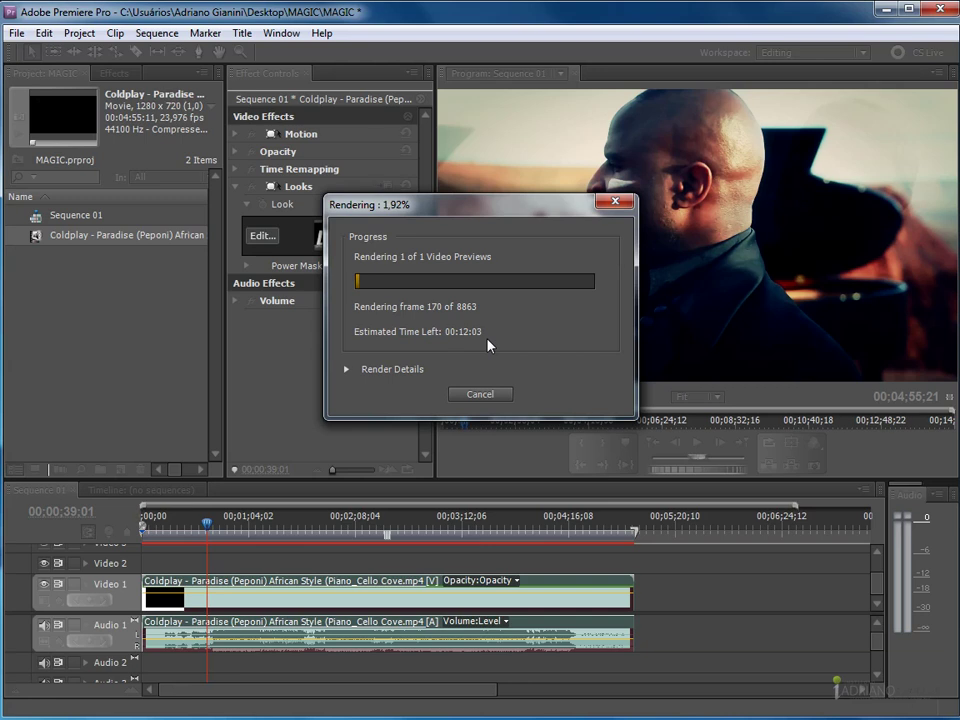
{"action": "left_click", "coordinate": [484, 397]}
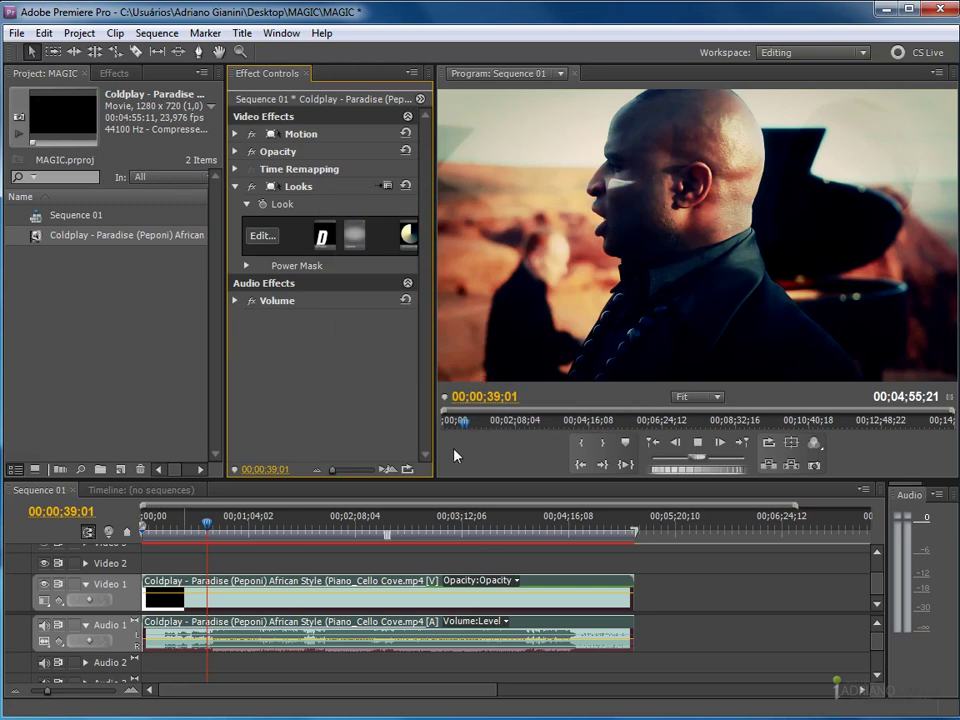
Step: Stop playback at 00;00;49;28 on the drummer's hands and toggle the Looks grade off and back on
{"action": "key", "text": "space"}
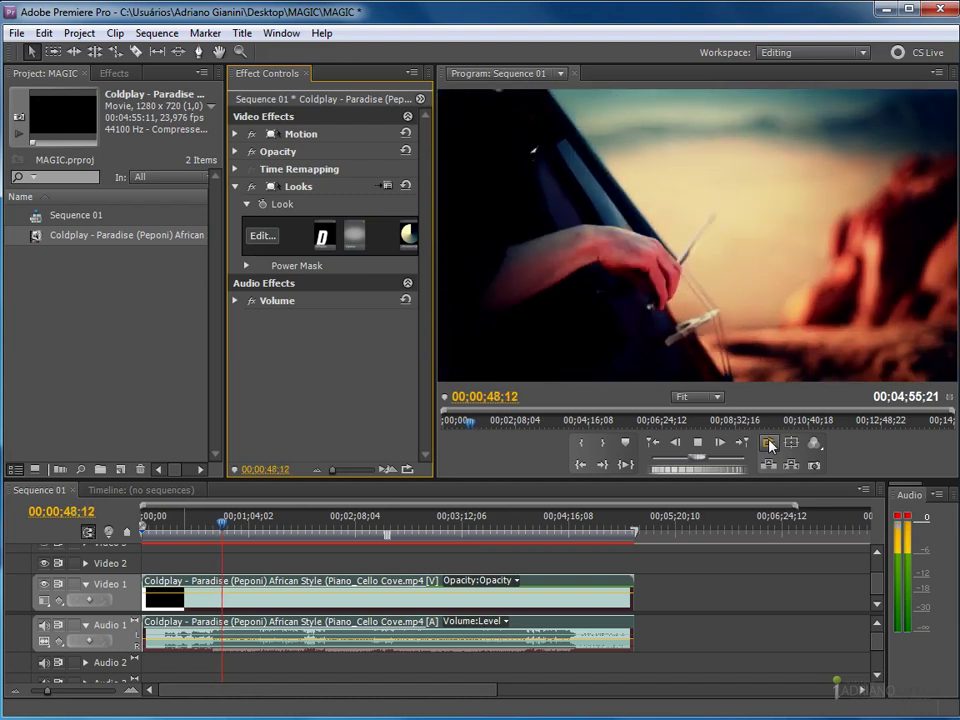
{"action": "key", "text": "space"}
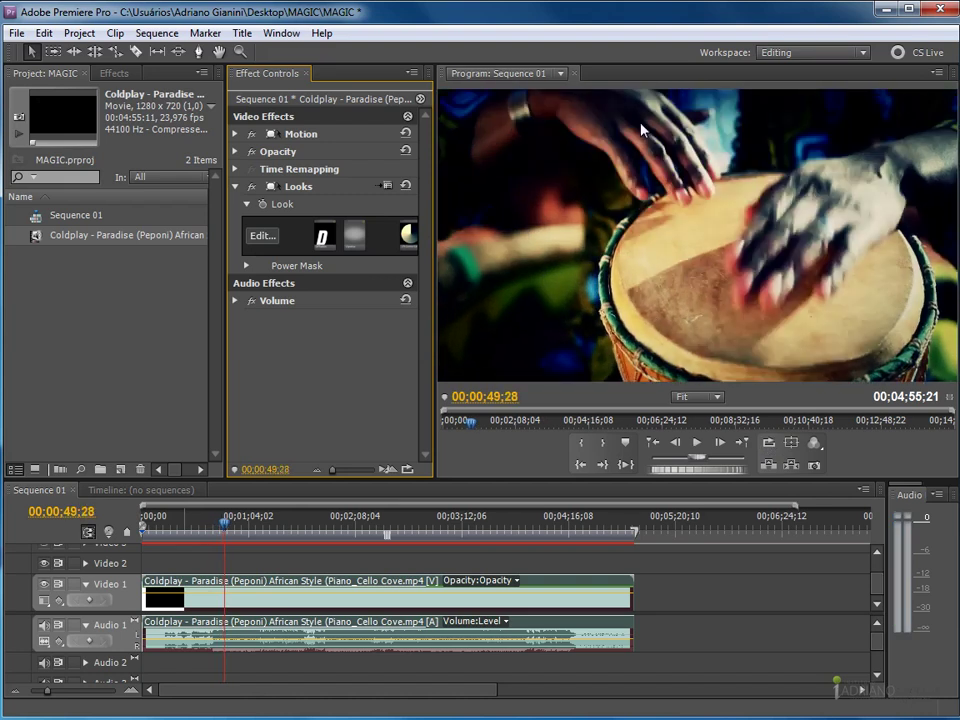
{"action": "left_click", "coordinate": [251, 187]}
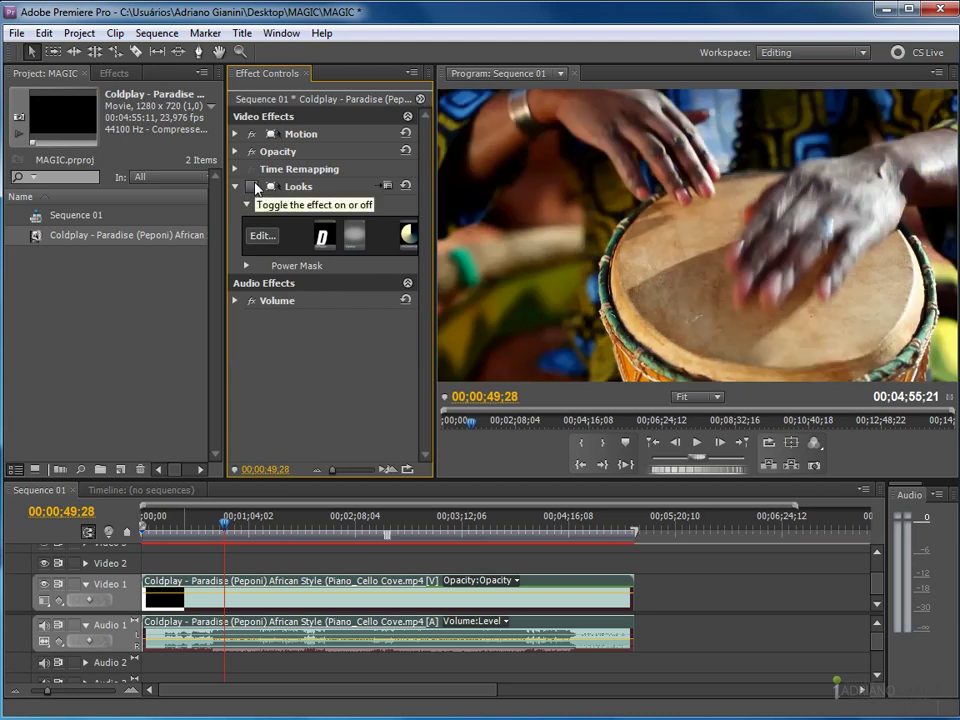
{"action": "left_click", "coordinate": [253, 187]}
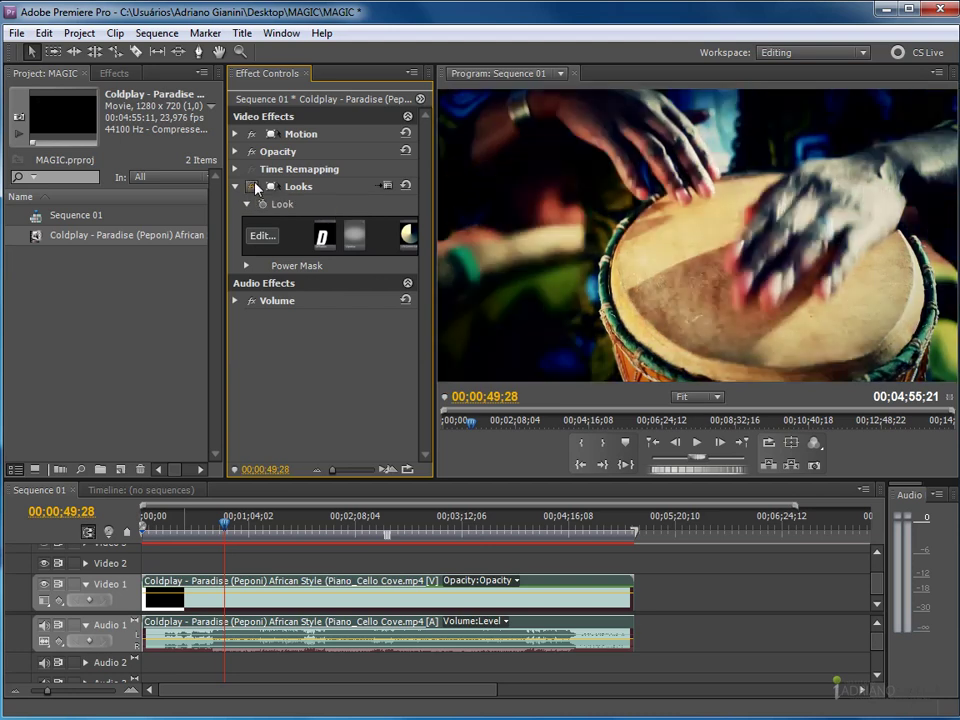